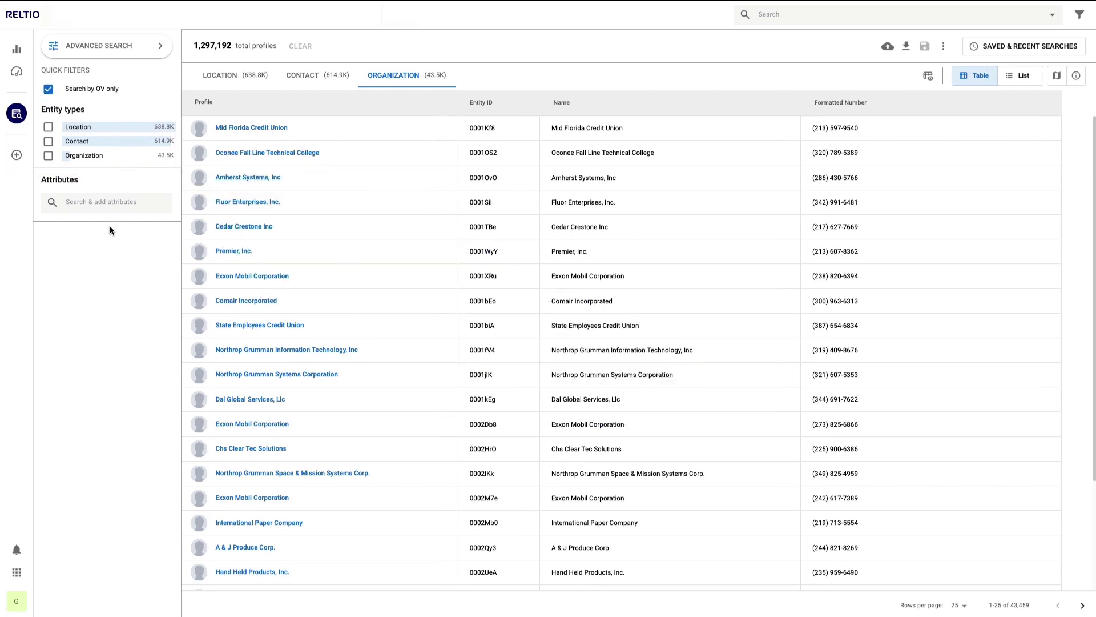
Open the Data Modeler in the Console application.
{"action": "left_click", "coordinate": [17, 572]}
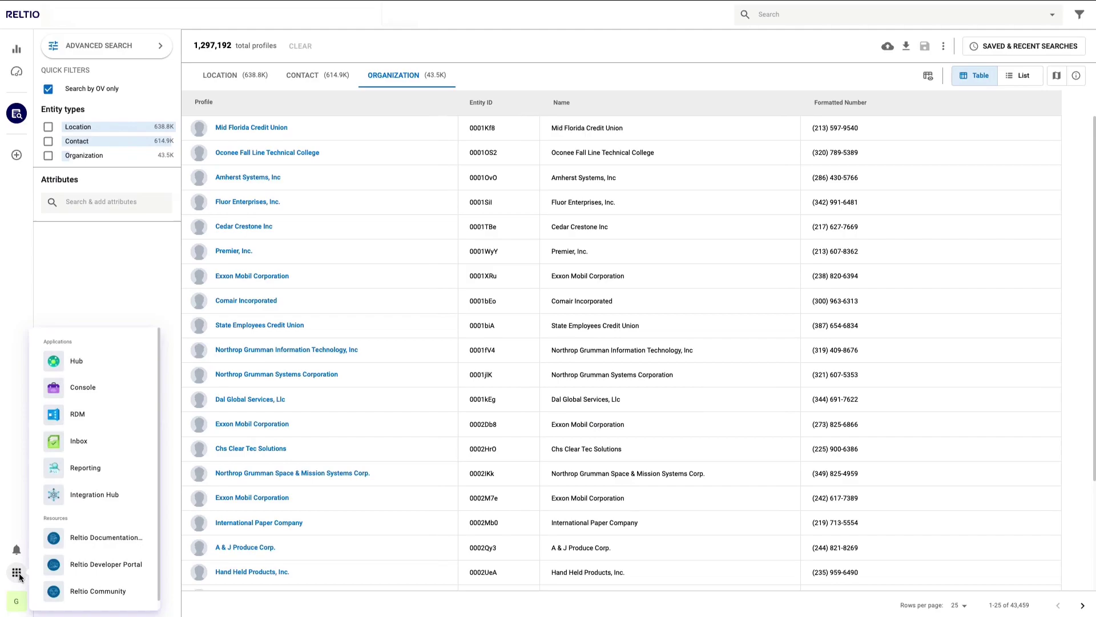
{"action": "left_click", "coordinate": [126, 388]}
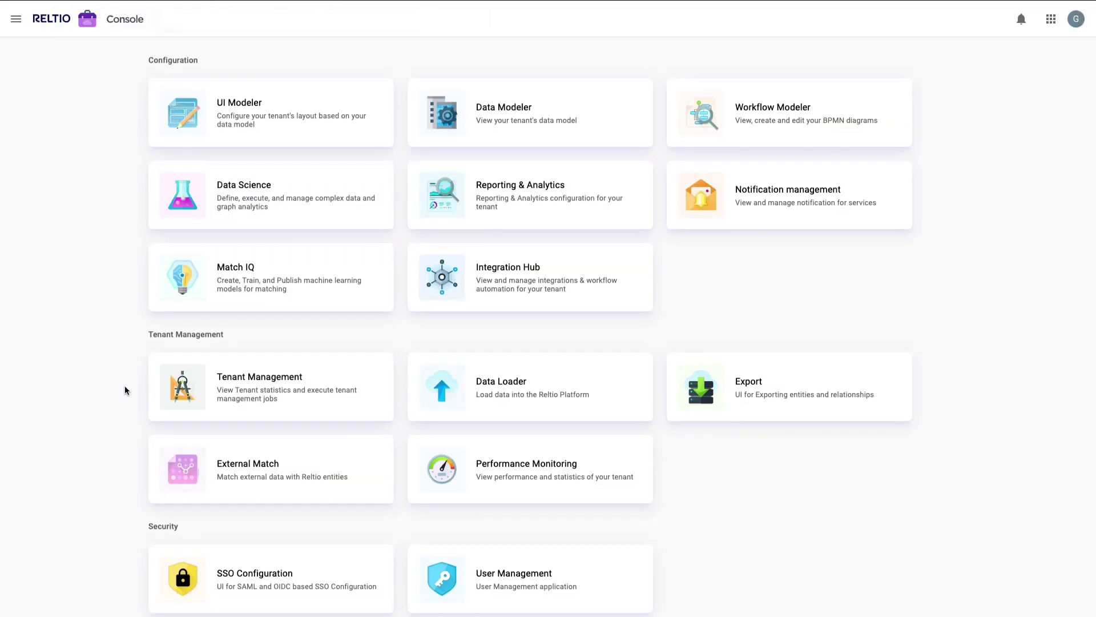
{"action": "left_click", "coordinate": [600, 111]}
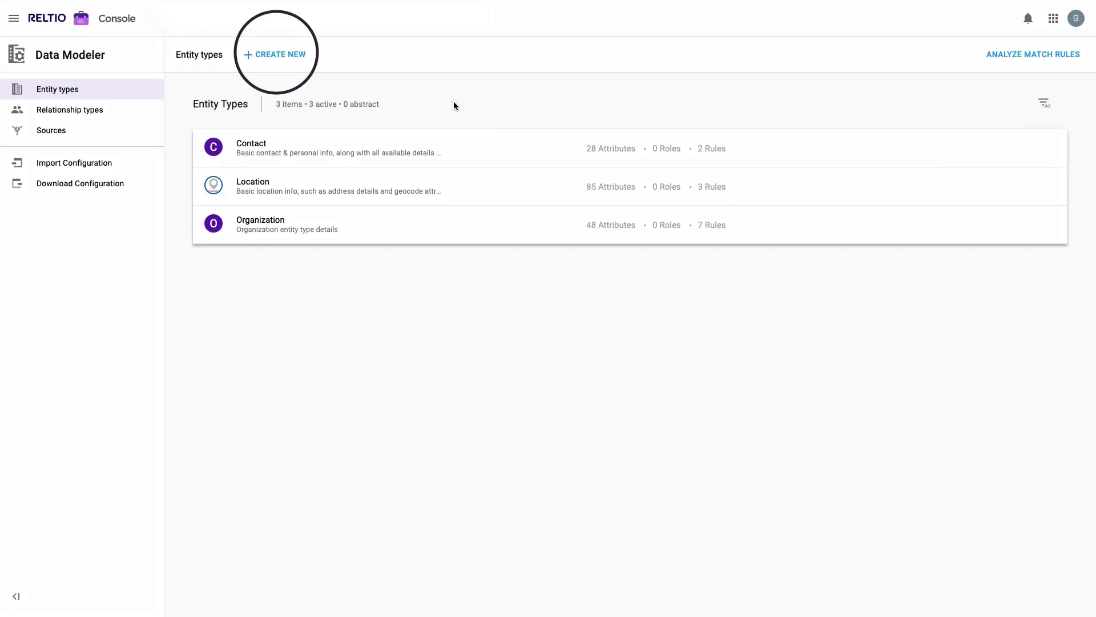
Create and save an entity type with name and display name Product and data label pattern {Name}.
{"action": "left_click", "coordinate": [287, 54]}
{"action": "left_click", "coordinate": [395, 197]}
{"action": "type", "text": "Product"}
{"action": "left_click", "coordinate": [622, 203]}
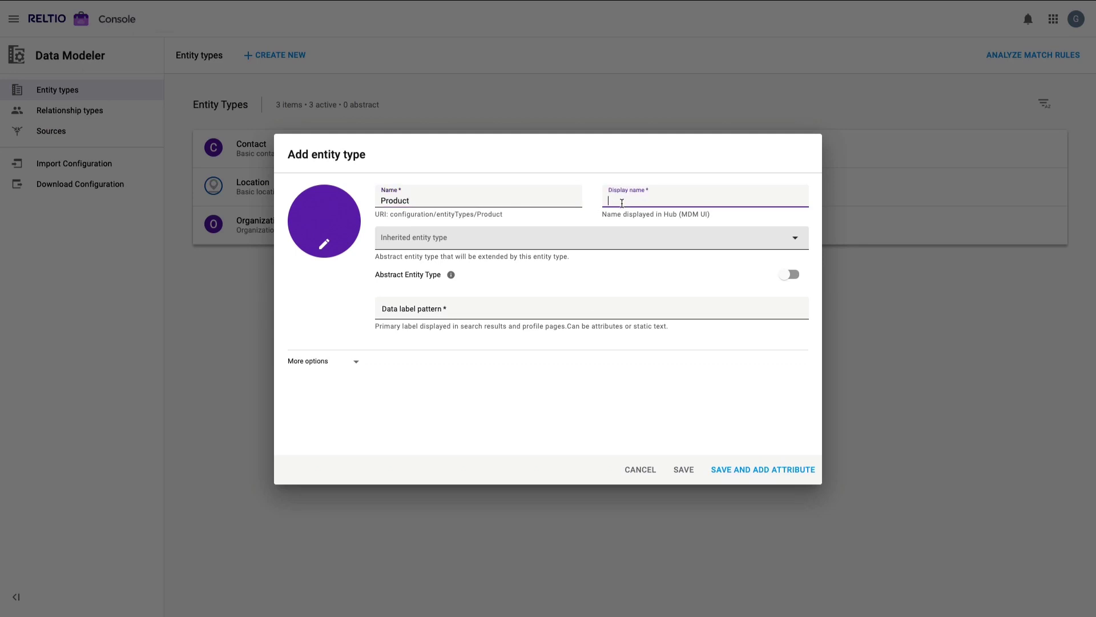
{"action": "type", "text": "Product"}
{"action": "left_click", "coordinate": [394, 309]}
{"action": "type", "text": "{Name}"}
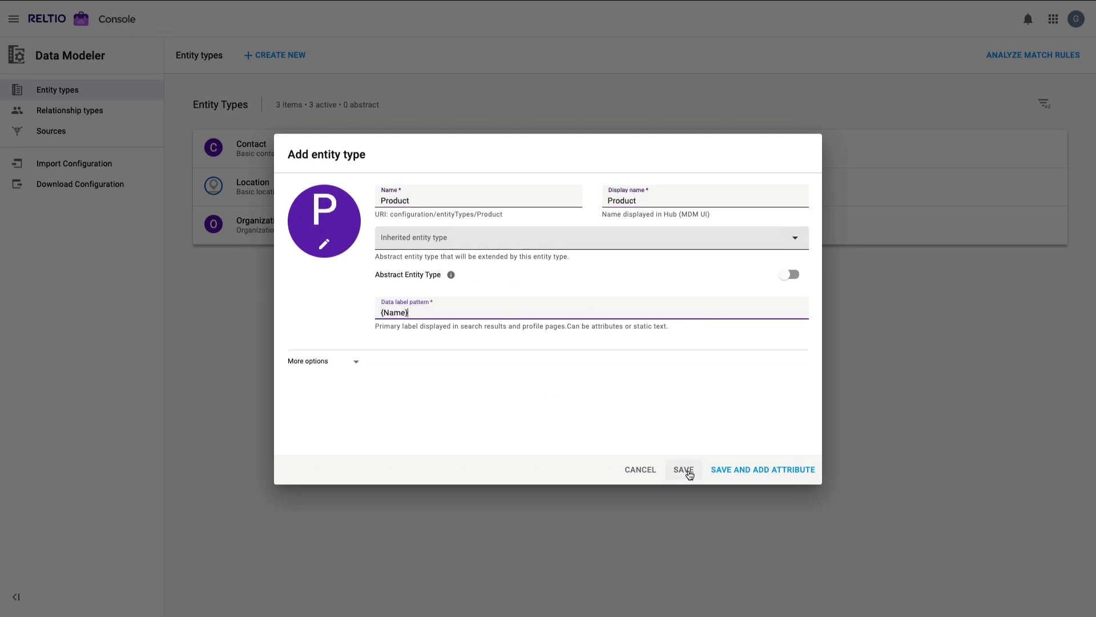
{"action": "left_click", "coordinate": [687, 471]}
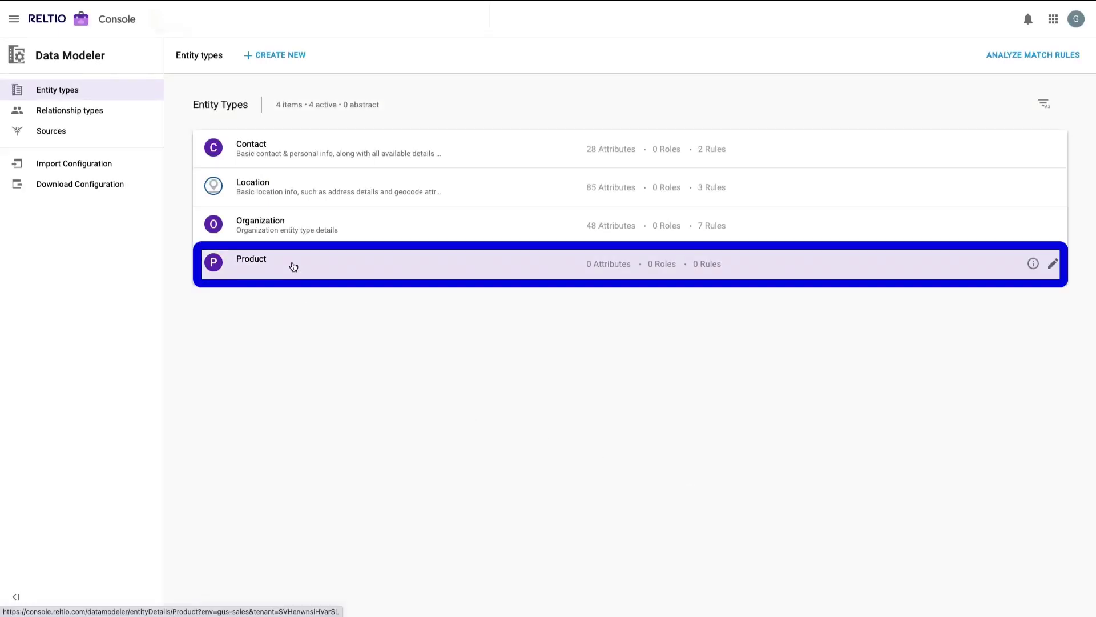
Add a simple String attribute to the Product entity type, with name and display name Name.
{"action": "left_click", "coordinate": [539, 270]}
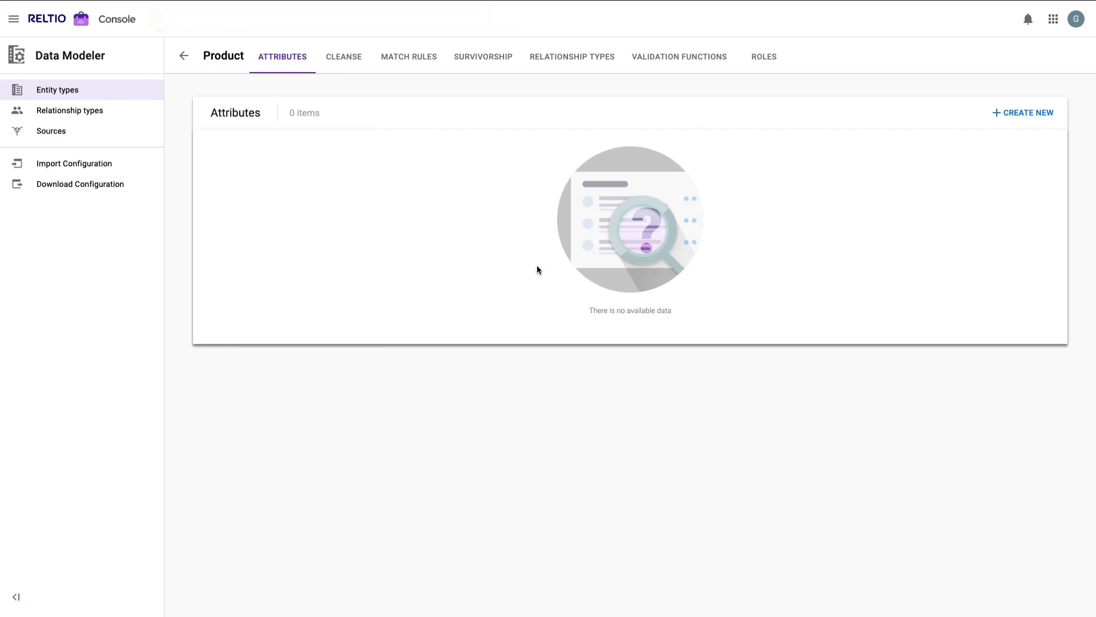
{"action": "left_click", "coordinate": [1026, 115]}
{"action": "left_click", "coordinate": [426, 179]}
{"action": "type", "text": "Name"}
{"action": "key", "text": "Tab"}
{"action": "type", "text": "Name"}
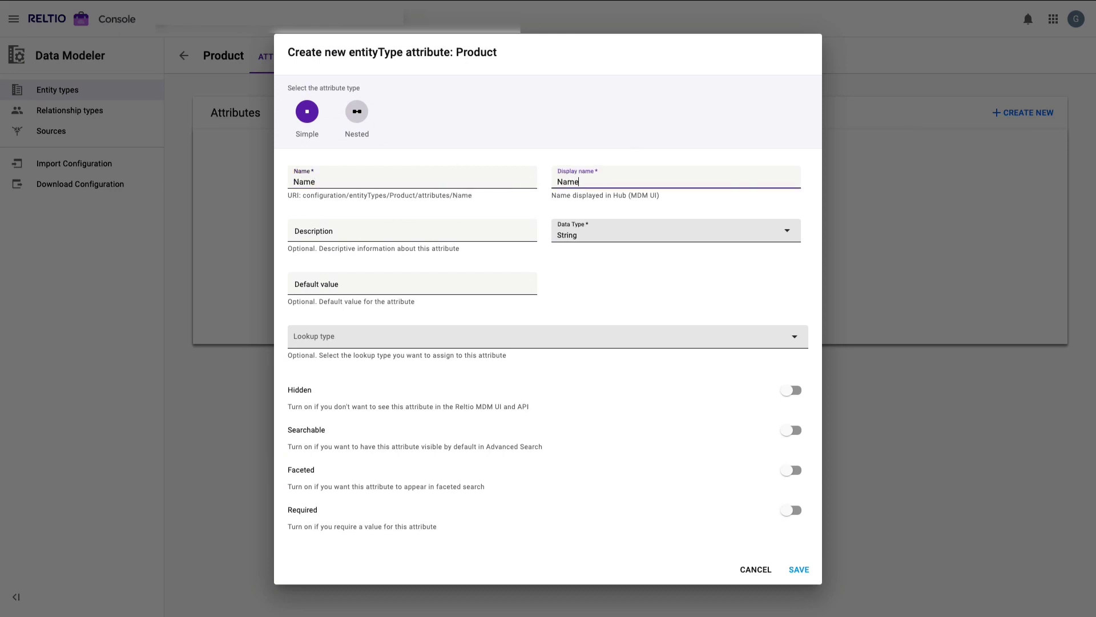
{"action": "left_click", "coordinate": [578, 234]}
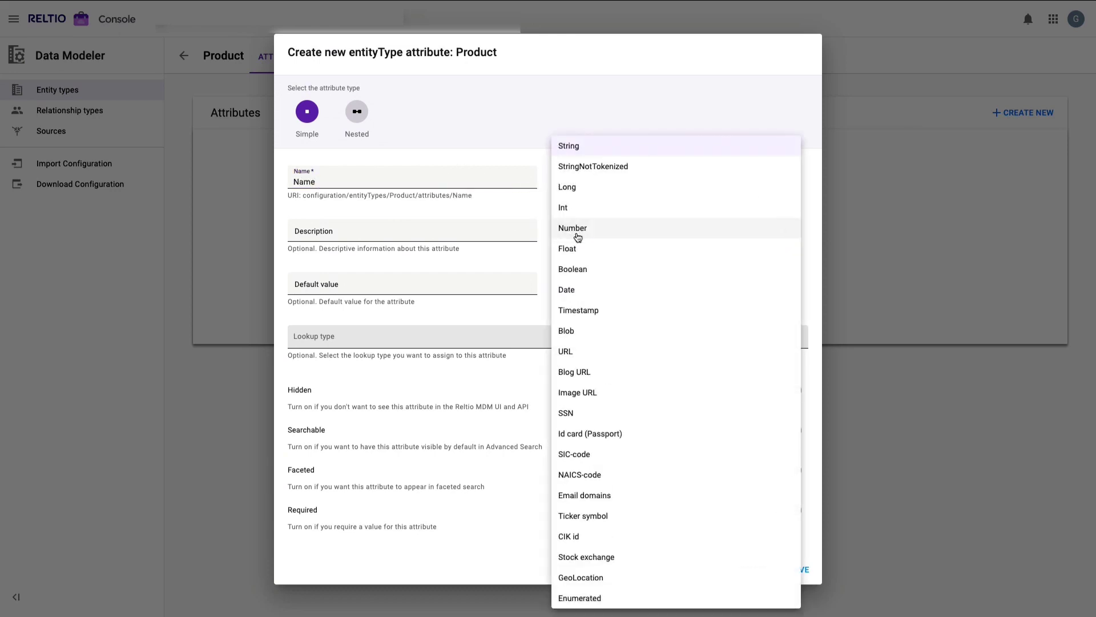
{"action": "left_click", "coordinate": [537, 214]}
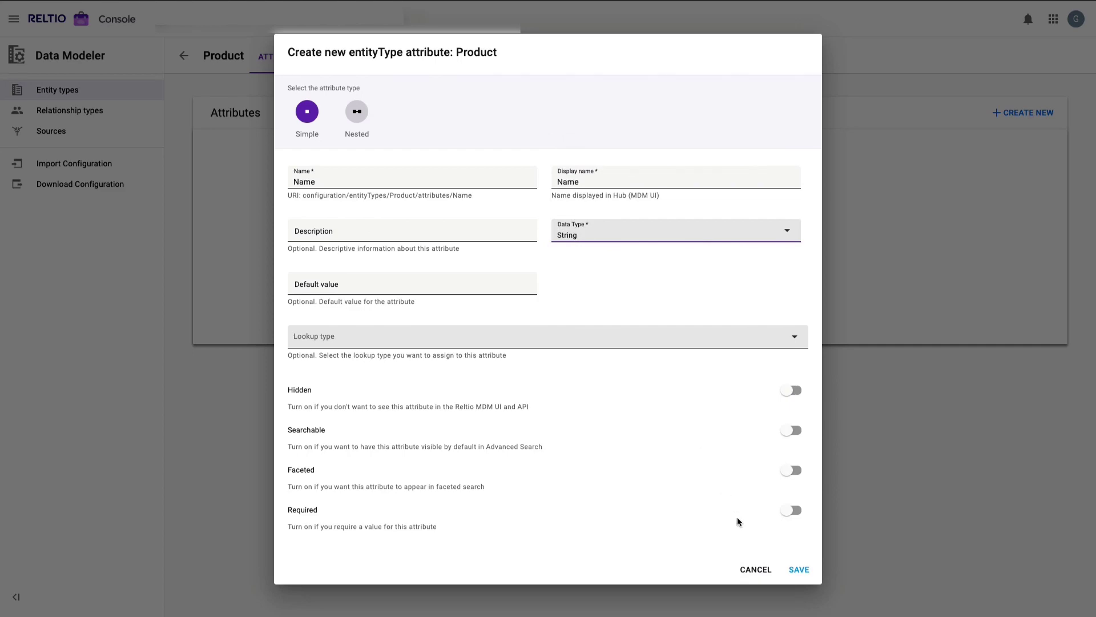
{"action": "left_click", "coordinate": [795, 565]}
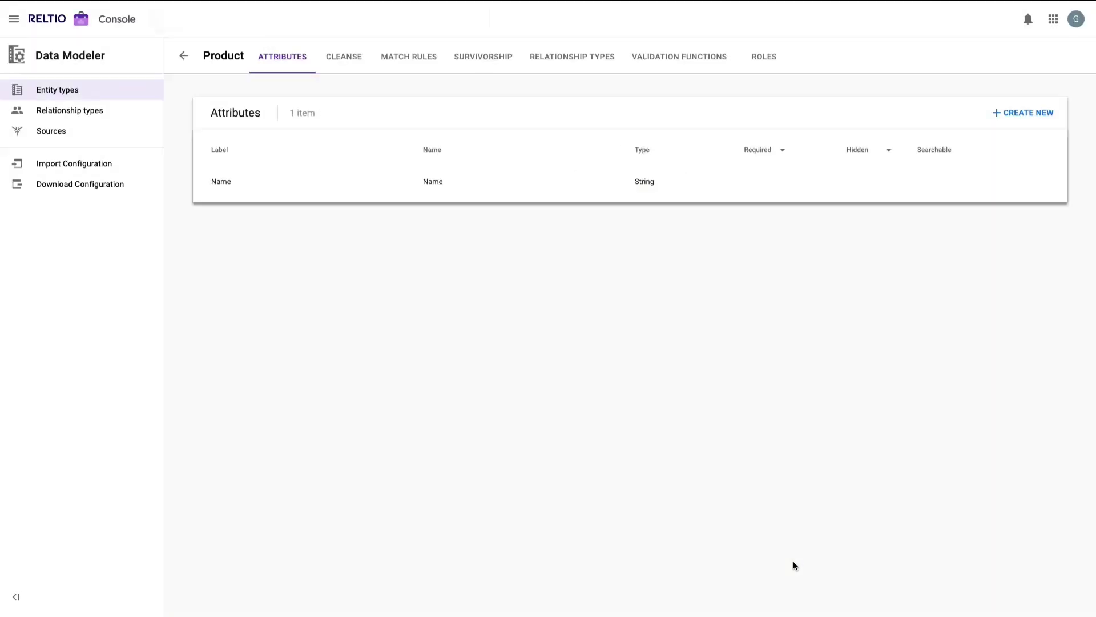
Add a simple String attribute to Product, with name and display name Description.
{"action": "left_click", "coordinate": [1047, 111]}
{"action": "left_click", "coordinate": [484, 171]}
{"action": "type", "text": "Description"}
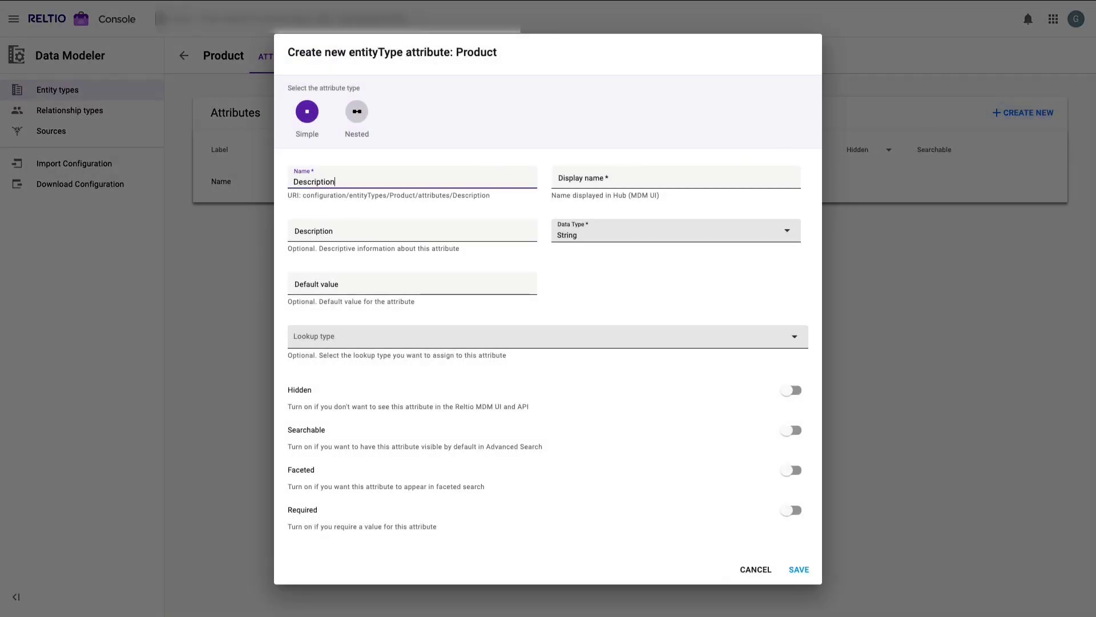
{"action": "key", "text": "ctrl+a"}
{"action": "key", "text": "ctrl+c"}
{"action": "left_click", "coordinate": [578, 181]}
{"action": "key", "text": "ctrl+v"}
{"action": "left_click", "coordinate": [798, 569]}
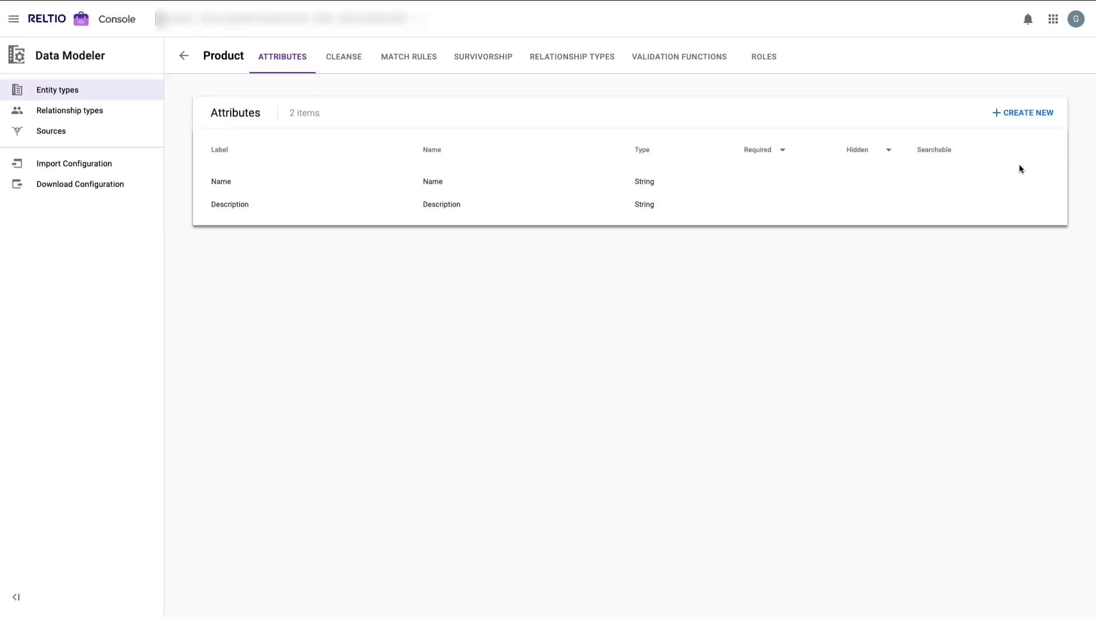
Add a simple String attribute to Product, with name and display name Type.
{"action": "left_click", "coordinate": [1027, 113]}
{"action": "left_click", "coordinate": [483, 179]}
{"action": "type", "text": "Type"}
{"action": "left_click", "coordinate": [585, 181]}
{"action": "type", "text": "Type"}
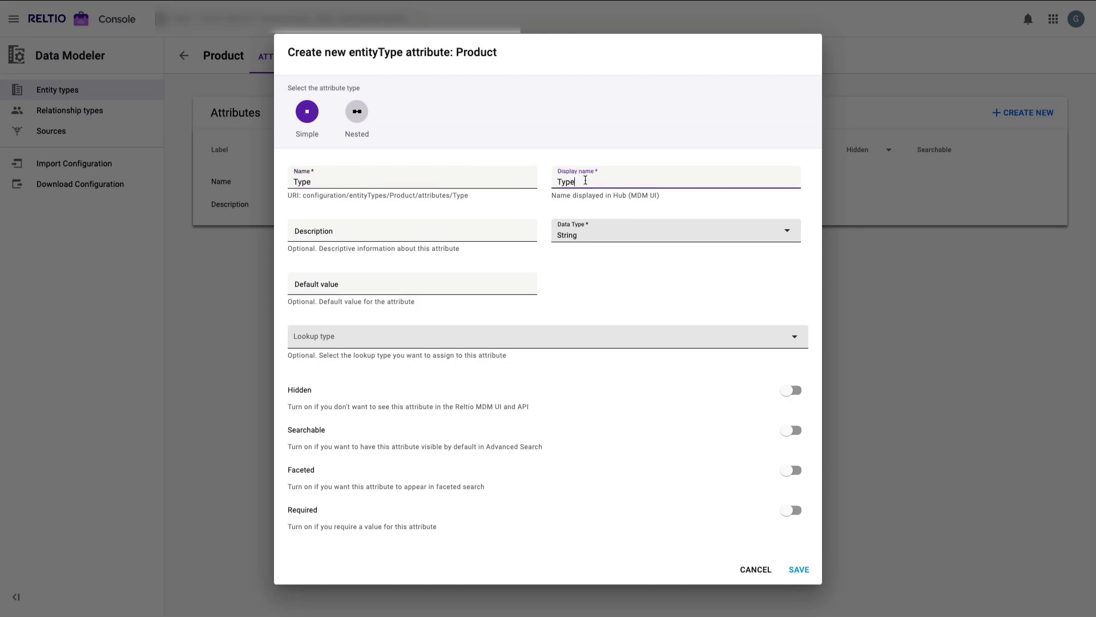
{"action": "left_click", "coordinate": [798, 568]}
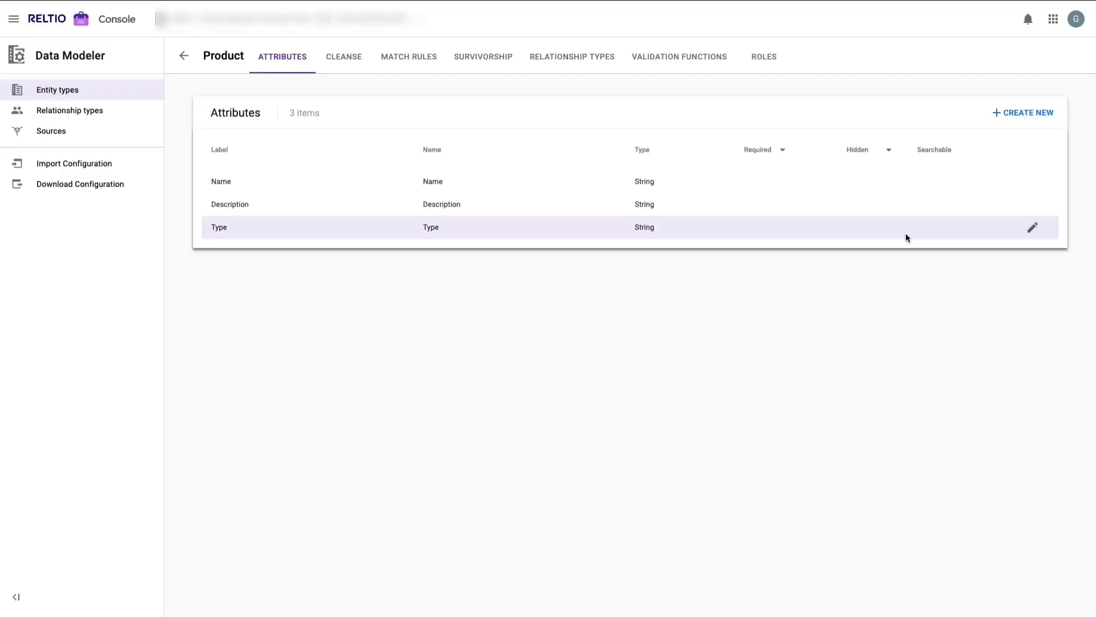
Add a simple String attribute to Product, with name and display name Region.
{"action": "left_click", "coordinate": [1022, 112]}
{"action": "left_click", "coordinate": [501, 180]}
{"action": "type", "text": "Region"}
{"action": "left_click", "coordinate": [582, 183]}
{"action": "type", "text": "Region"}
{"action": "left_click", "coordinate": [799, 570]}
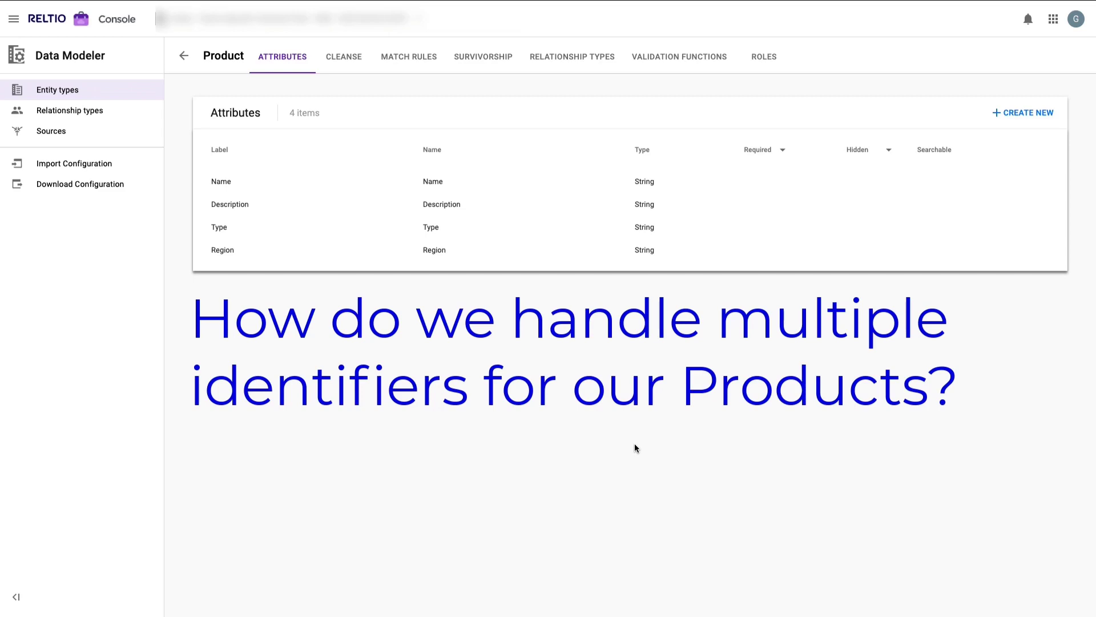
Set up a new nested attribute for Product with name and display name Identifiers and data label pattern {Type} - {Id}.
{"action": "left_click", "coordinate": [1018, 115]}
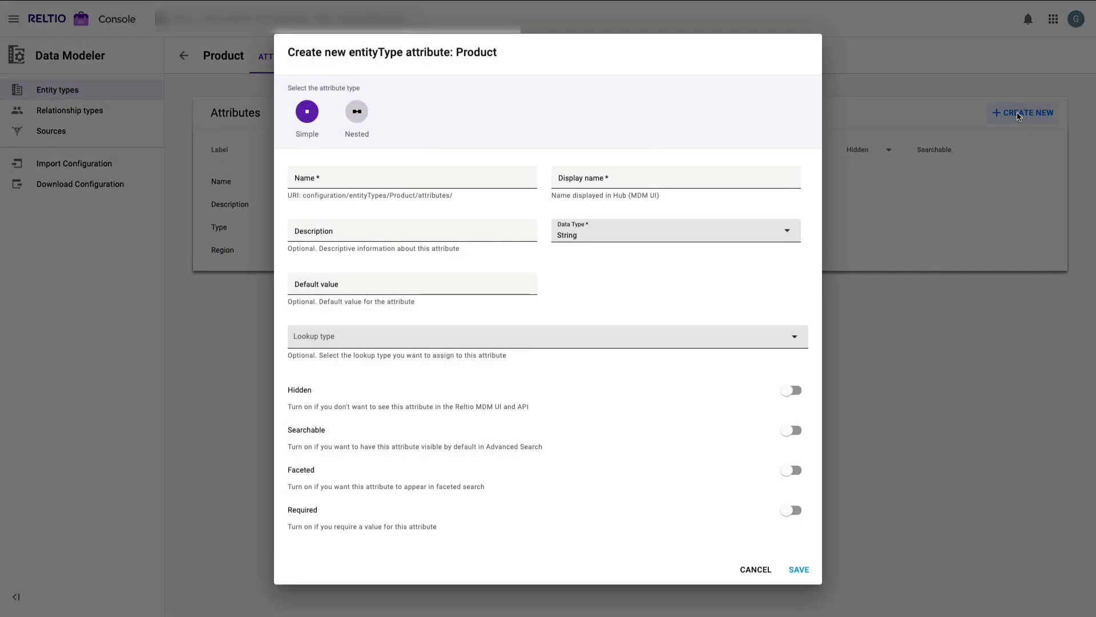
{"action": "left_click", "coordinate": [366, 110]}
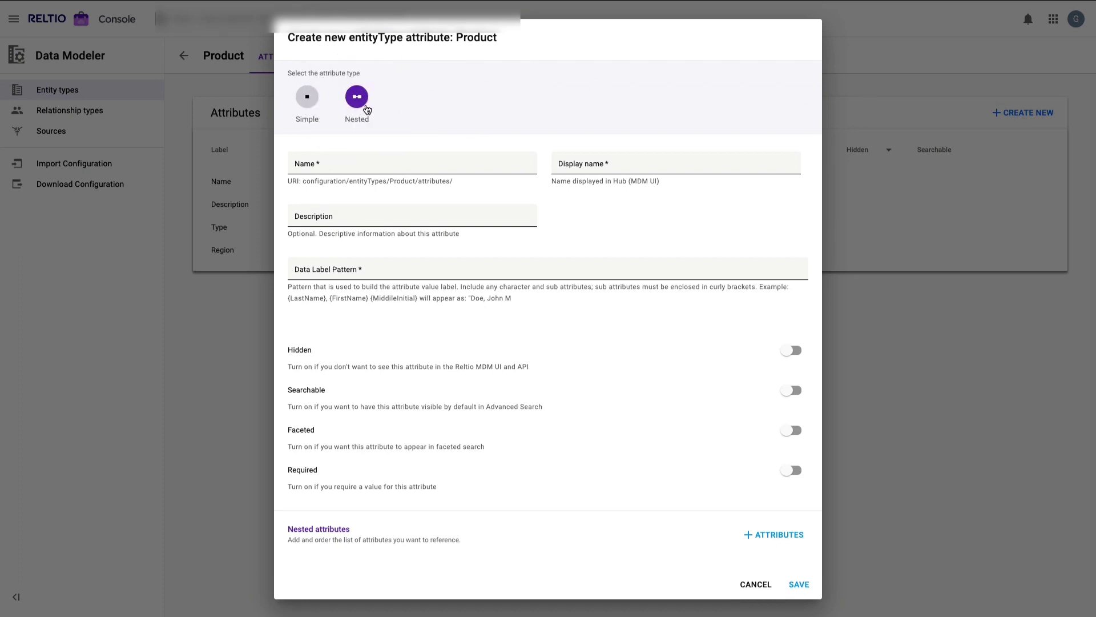
{"action": "left_click", "coordinate": [349, 163]}
{"action": "type", "text": "Identifiers"}
{"action": "left_click", "coordinate": [577, 164]}
{"action": "type", "text": "Identifi"}
{"action": "key", "text": "BackSpace"}
{"action": "key", "text": "BackSpace"}
{"action": "key", "text": "BackSpace"}
{"action": "type", "text": "tifiers"}
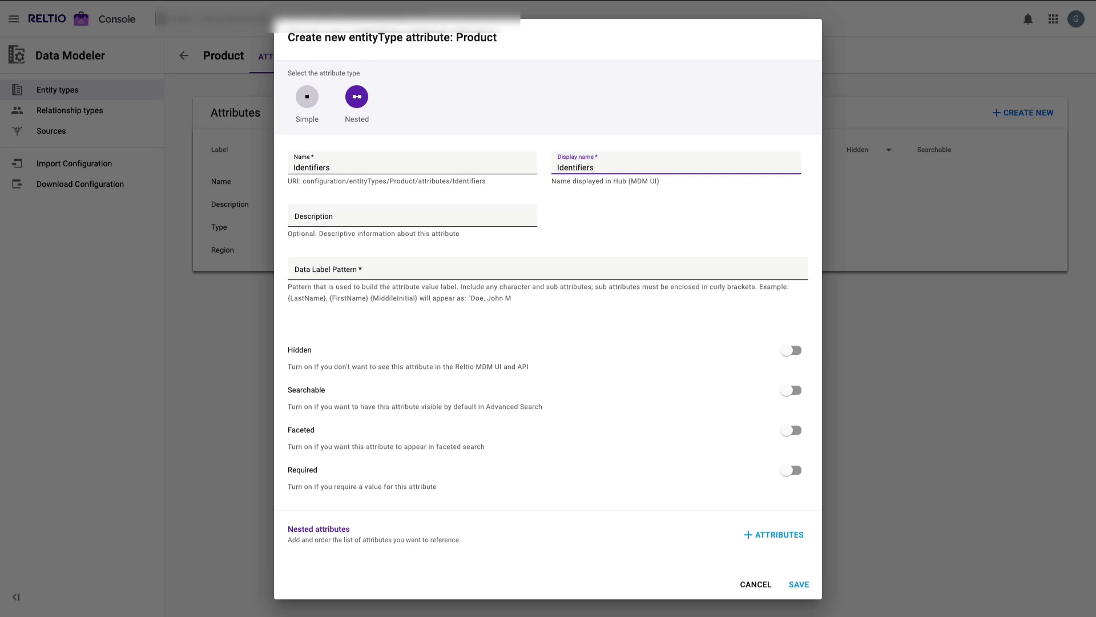
{"action": "left_click", "coordinate": [341, 272]}
{"action": "type", "text": "{Type} - {Id"}
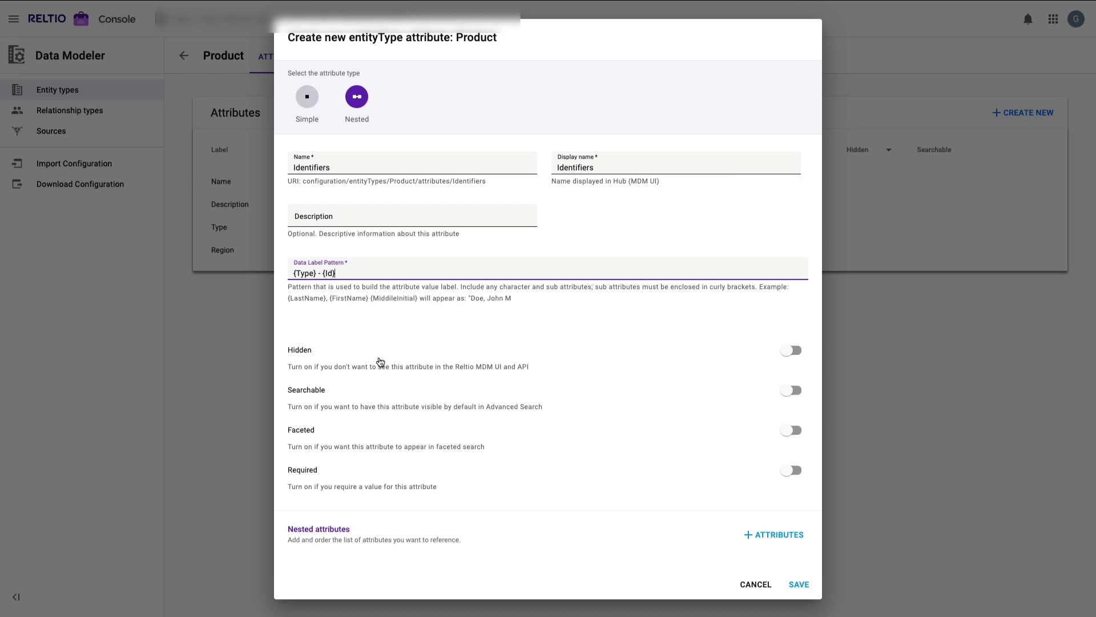
Add a simple String sub-attribute inside Identifiers, with name and display name Type.
{"action": "scroll", "coordinate": [459, 409], "scroll_direction": "down", "scroll_amount": 1}
{"action": "left_click", "coordinate": [766, 527]}
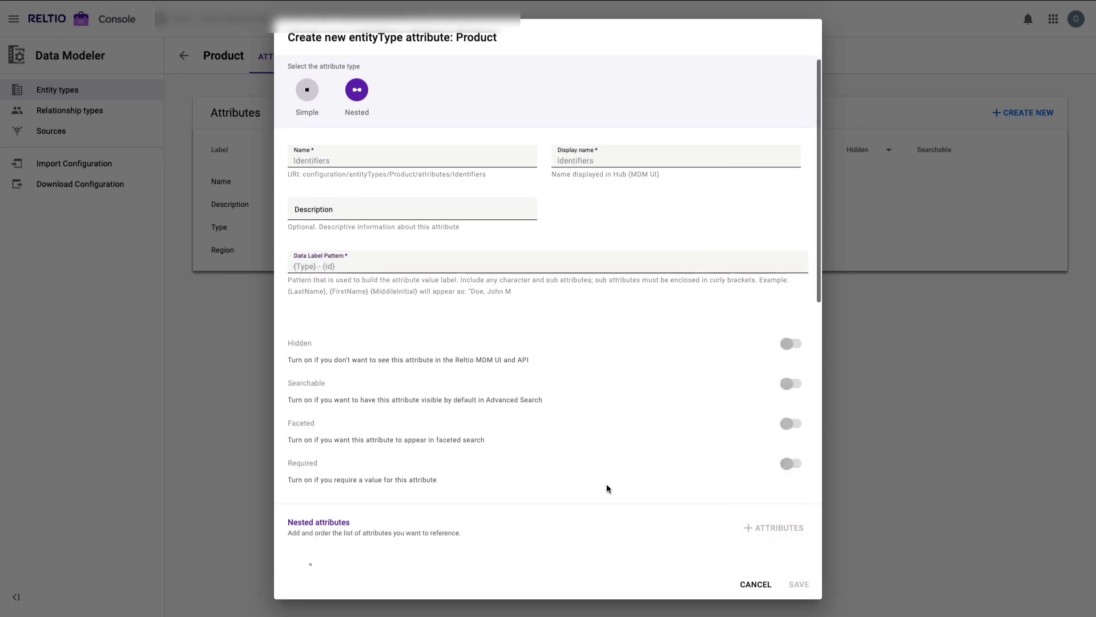
{"action": "scroll", "coordinate": [606, 484], "scroll_direction": "down", "scroll_amount": 5}
{"action": "left_click", "coordinate": [368, 440]}
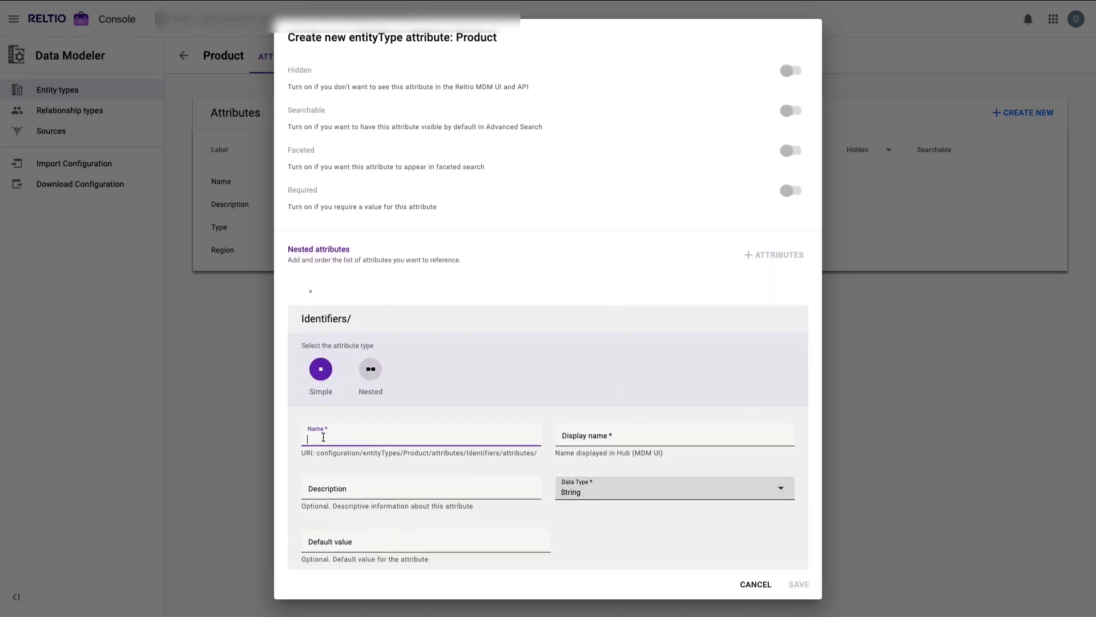
{"action": "type", "text": "Type"}
{"action": "key", "text": "Tab"}
{"action": "type", "text": "Type"}
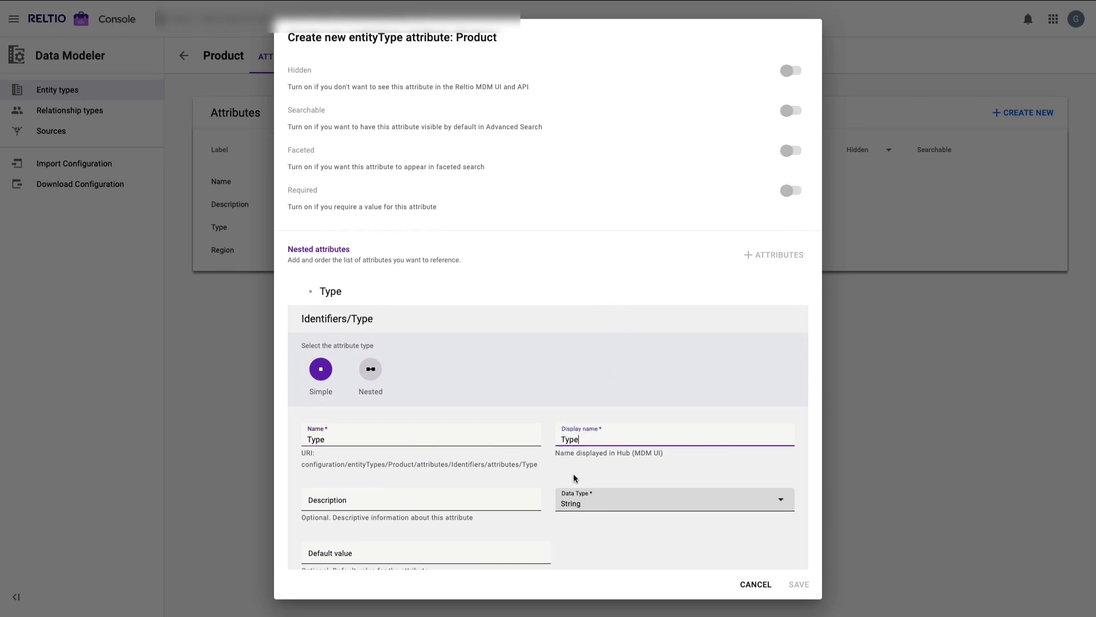
{"action": "left_click", "coordinate": [571, 502]}
{"action": "left_click", "coordinate": [546, 468]}
{"action": "scroll", "coordinate": [652, 498], "scroll_direction": "down", "scroll_amount": 5}
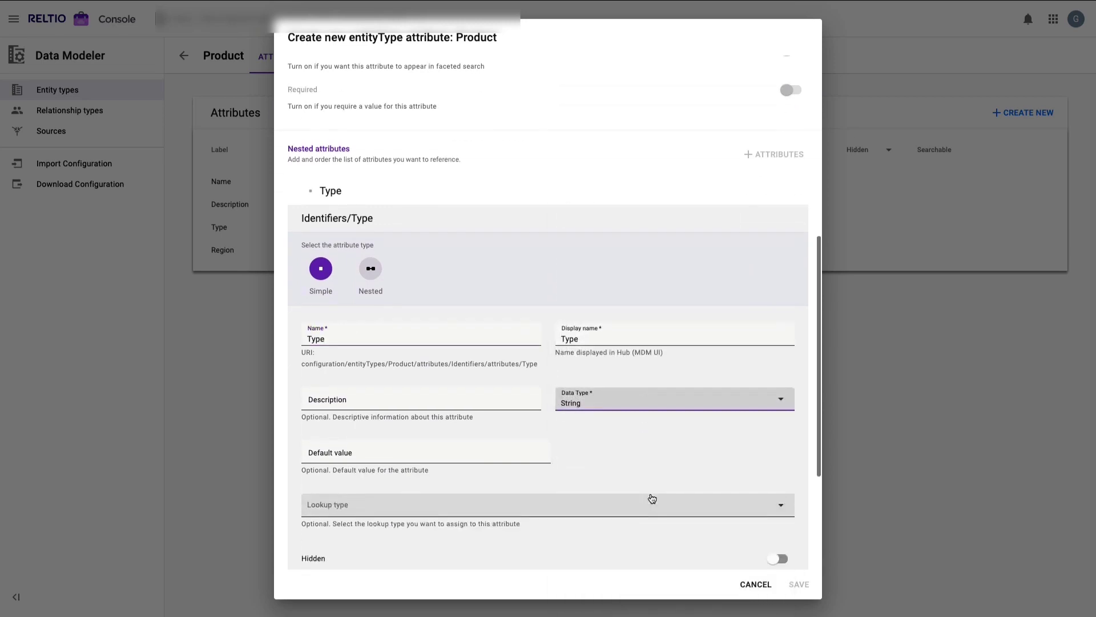
{"action": "left_click", "coordinate": [782, 531]}
Add a second simple String sub-attribute inside Identifiers, with name and display name Id.
{"action": "left_click", "coordinate": [773, 501]}
{"action": "left_click", "coordinate": [360, 423]}
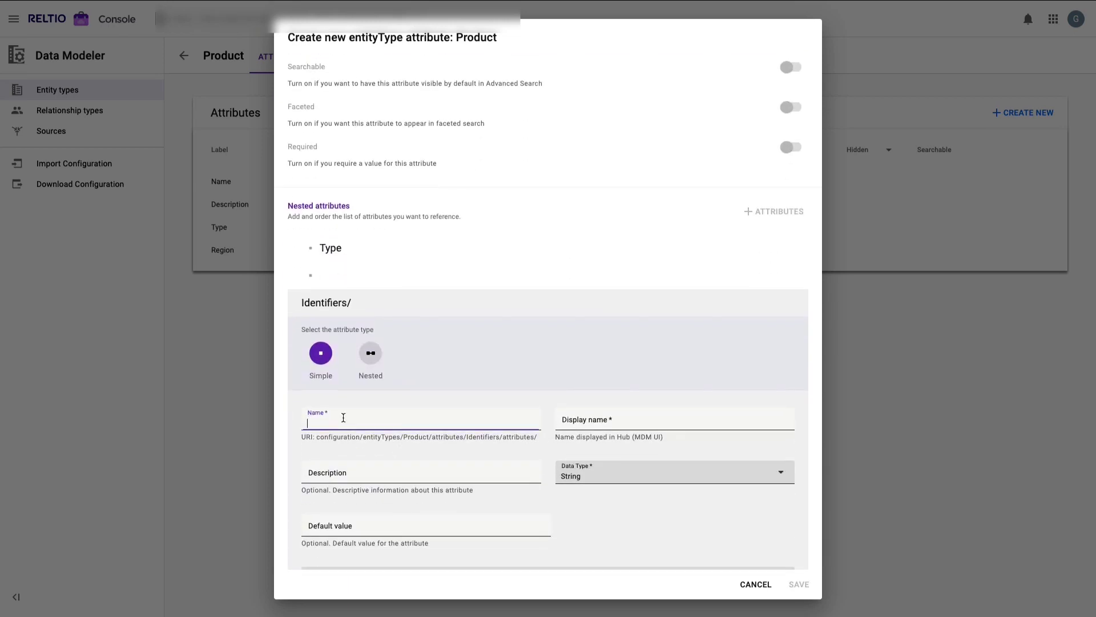
{"action": "type", "text": "Id"}
{"action": "key", "text": "Tab"}
{"action": "type", "text": "Id"}
{"action": "scroll", "coordinate": [662, 474], "scroll_direction": "down", "scroll_amount": 5}
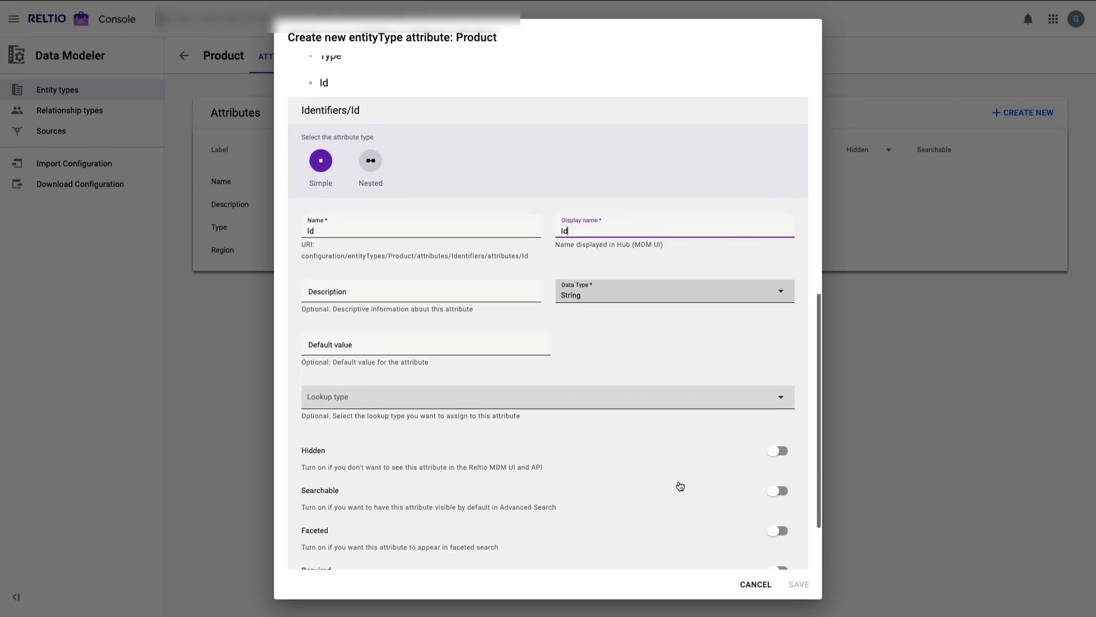
{"action": "left_click", "coordinate": [792, 534]}
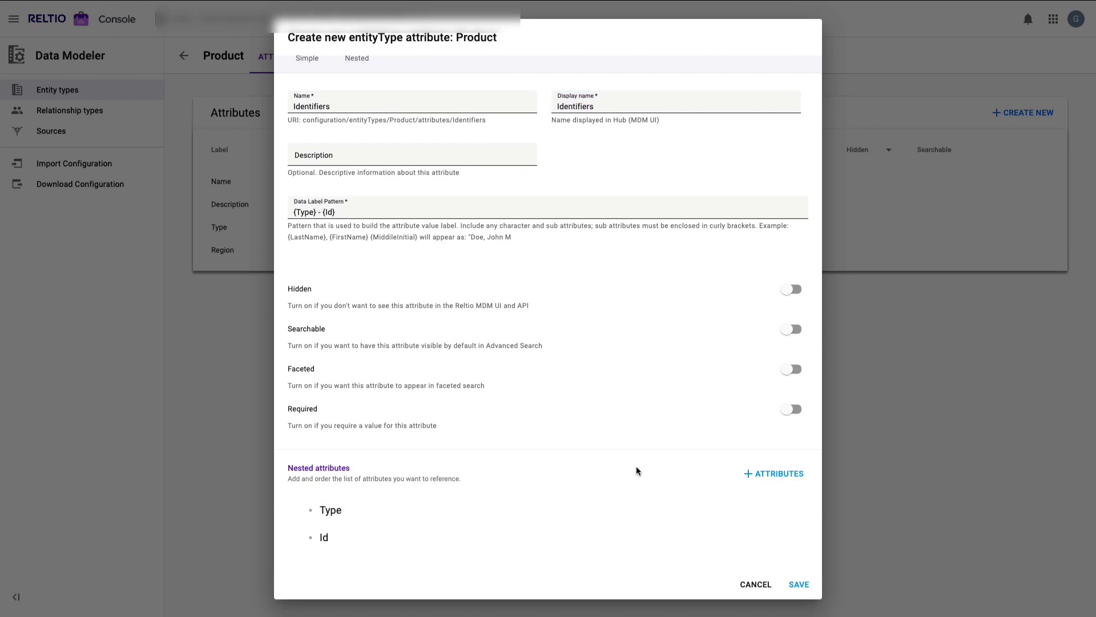
Save the Identifiers attribute and expand its sub-attributes in the Product attribute list.
{"action": "left_click", "coordinate": [799, 583]}
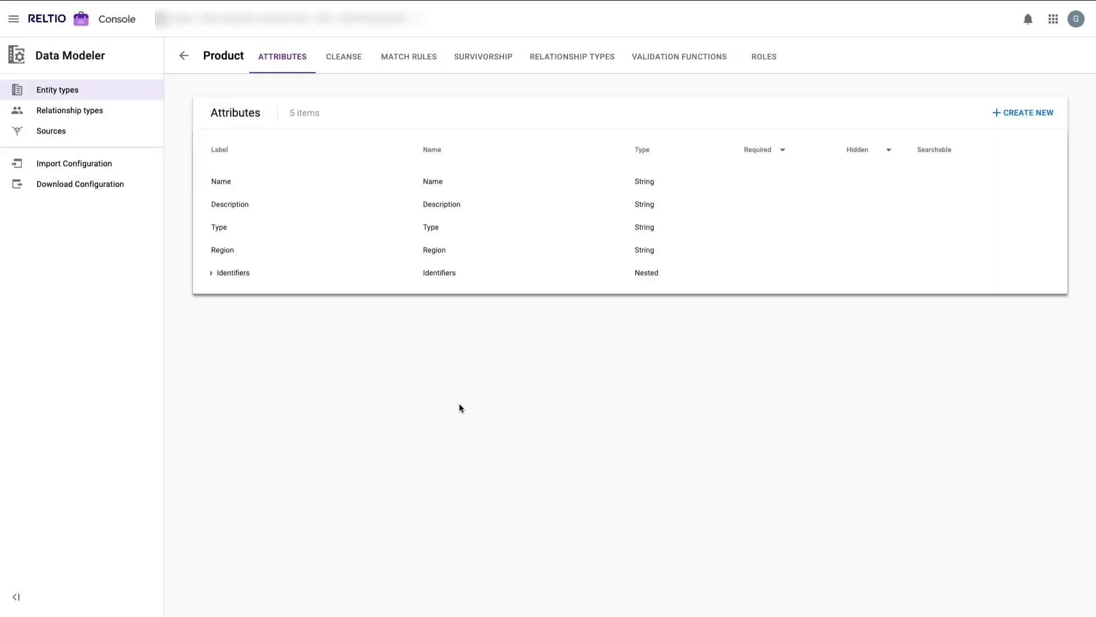
{"action": "left_click", "coordinate": [211, 274]}
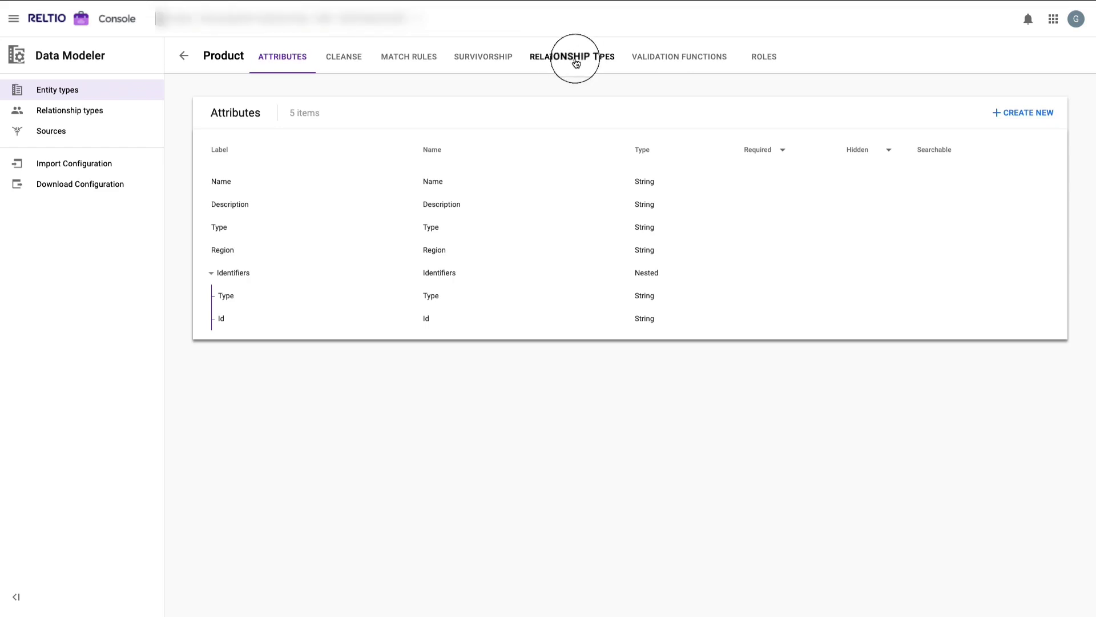
Create and save a directed relationship type named usedBy, display name used By, from Product to Organization.
{"action": "left_click", "coordinate": [575, 59]}
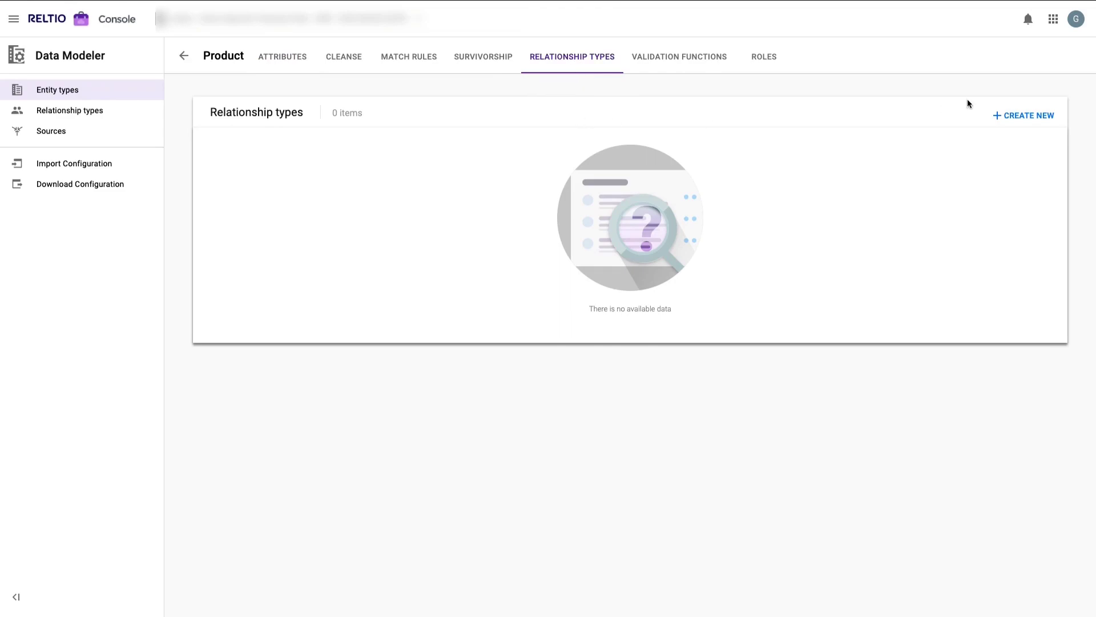
{"action": "left_click", "coordinate": [1023, 115]}
{"action": "left_click", "coordinate": [436, 194]}
{"action": "type", "text": "usedBy"}
{"action": "key", "text": "Tab"}
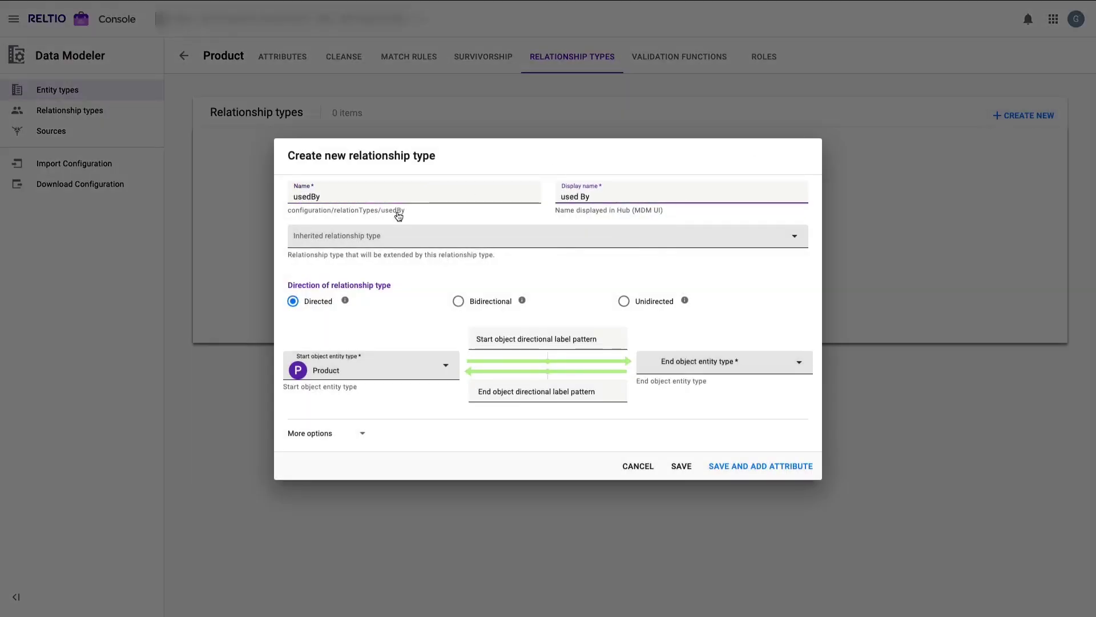
{"action": "left_click", "coordinate": [379, 371]}
{"action": "left_click", "coordinate": [659, 367]}
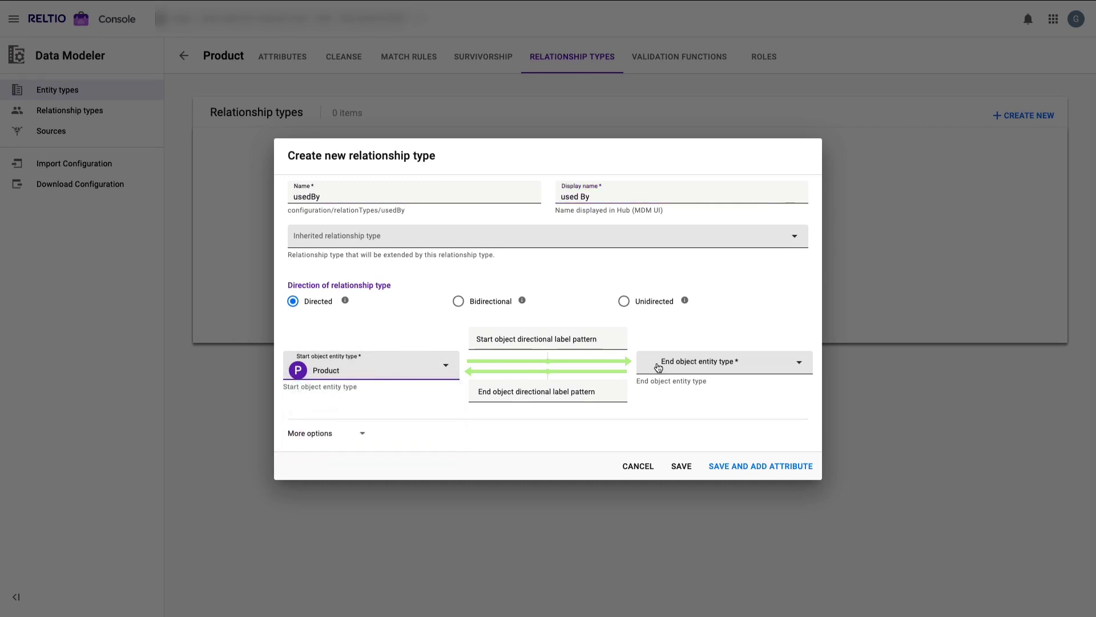
{"action": "left_click", "coordinate": [658, 367]}
{"action": "left_click", "coordinate": [709, 422]}
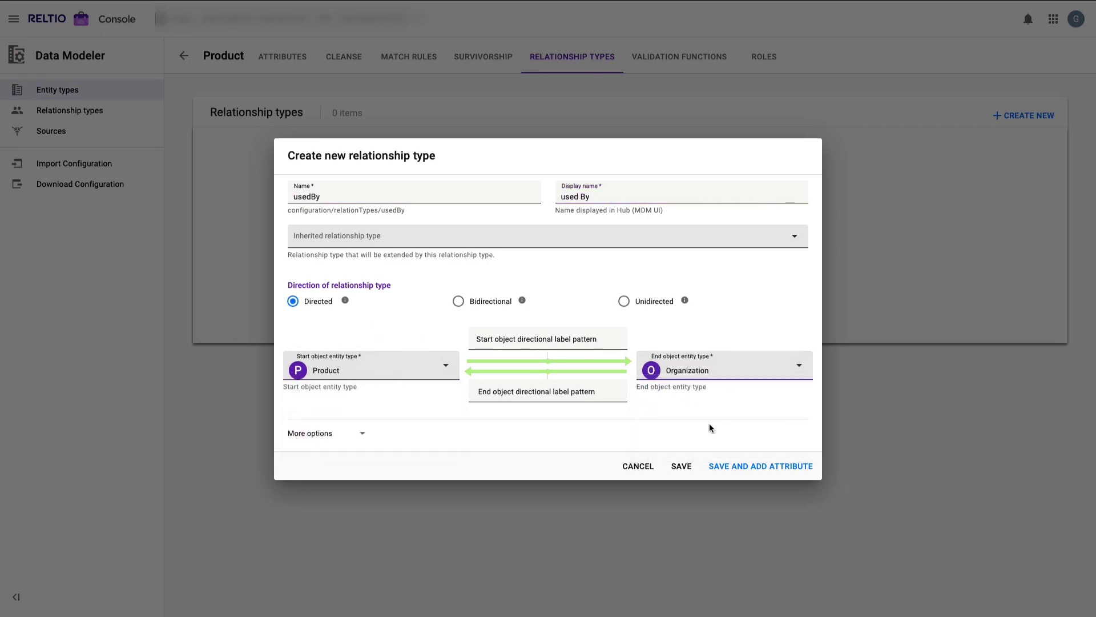
{"action": "left_click", "coordinate": [681, 467]}
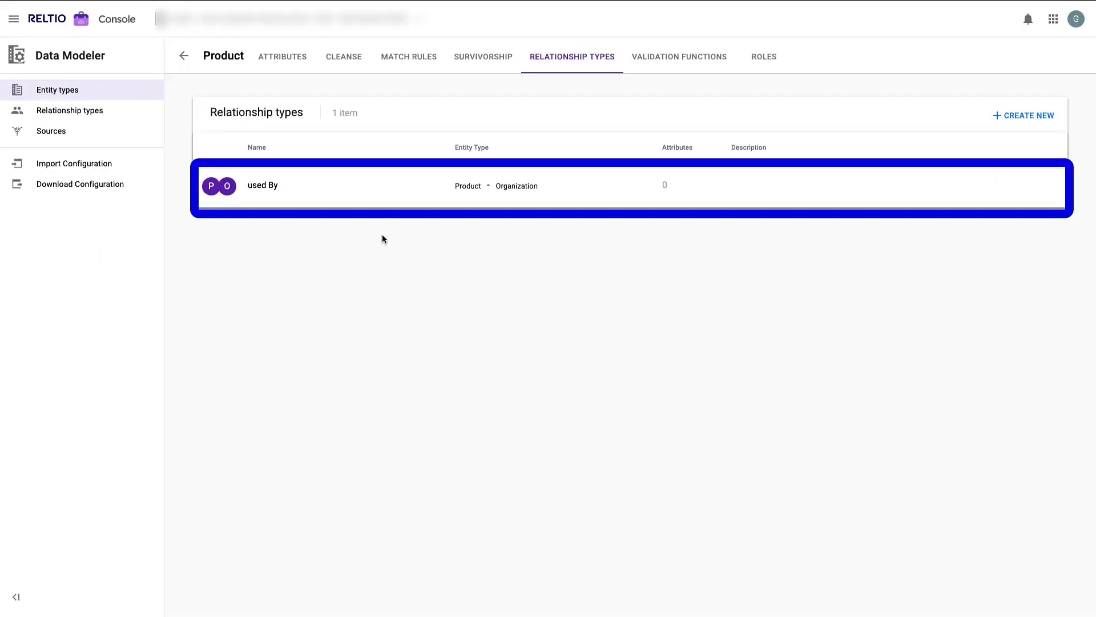
Add and save a Date attribute on the used By relationship, with name subscriptionStartDate and display name subscription Start Date.
{"action": "left_click", "coordinate": [363, 189]}
{"action": "left_click", "coordinate": [1029, 110]}
{"action": "left_click", "coordinate": [485, 181]}
{"action": "type", "text": "subscriptionStartDate"}
{"action": "left_click", "coordinate": [556, 182]}
{"action": "type", "text": "subscriptionStartDate"}
{"action": "left_click", "coordinate": [605, 180]}
{"action": "left_click", "coordinate": [626, 180]}
{"action": "left_click", "coordinate": [590, 222]}
{"action": "left_click", "coordinate": [582, 306]}
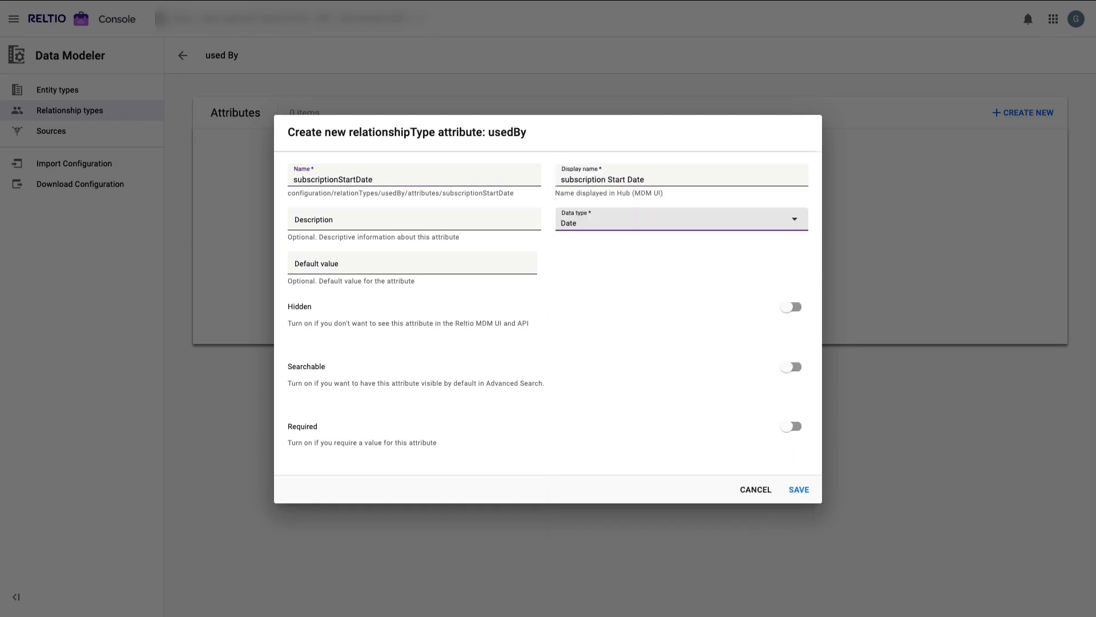
{"action": "left_click", "coordinate": [799, 490]}
Add and save a second Date attribute on used By, with name subscriptionEndDate and display name subscription End Date.
{"action": "left_click", "coordinate": [1018, 112]}
{"action": "left_click", "coordinate": [411, 174]}
{"action": "type", "text": "subscriptionEndDate"}
{"action": "key", "text": "ctrl+a"}
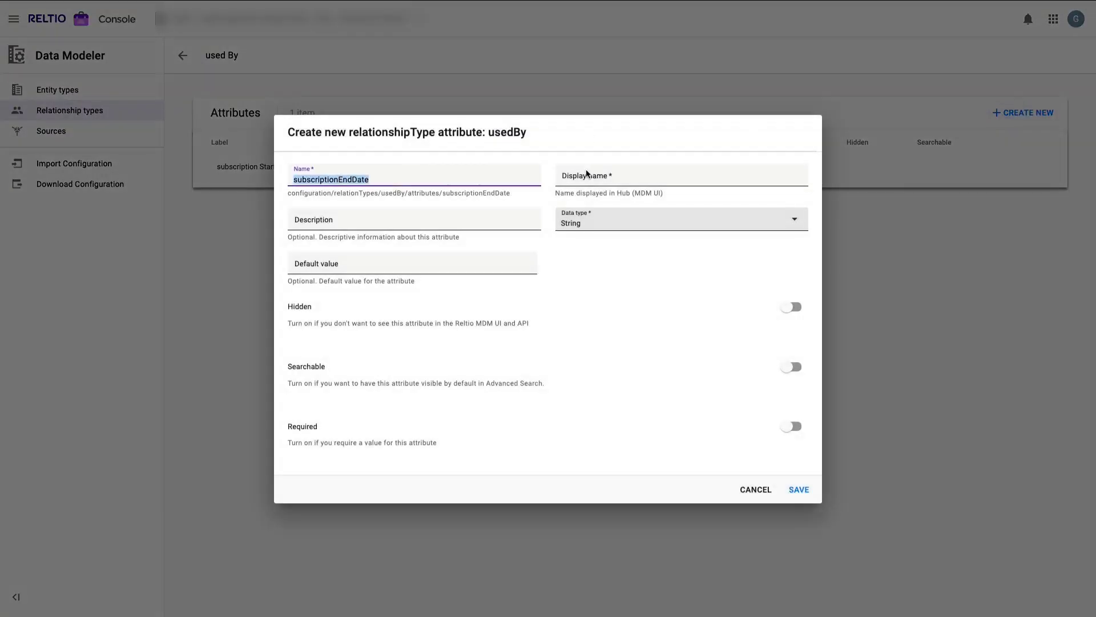
{"action": "left_click", "coordinate": [586, 174]}
{"action": "type", "text": "subscriptionEndDate"}
{"action": "left_click", "coordinate": [605, 179]}
{"action": "left_click", "coordinate": [622, 180]}
{"action": "left_click", "coordinate": [611, 223]}
{"action": "left_click", "coordinate": [585, 309]}
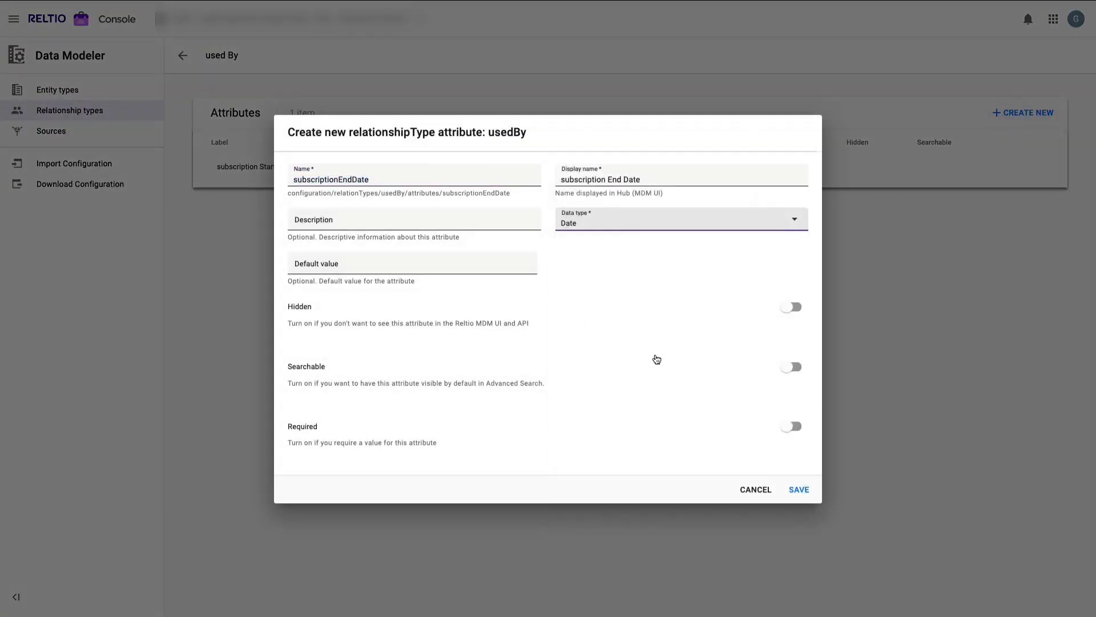
{"action": "left_click", "coordinate": [800, 489]}
Add and save the Date attribute subscriptionRenewalDate, display name subscription Renewal Date, and return to the Product relationship types.
{"action": "left_click", "coordinate": [1022, 112]}
{"action": "left_click", "coordinate": [342, 178]}
{"action": "type", "text": "subscriptionRenewalDate"}
{"action": "key", "text": "ctrl+a"}
{"action": "left_click", "coordinate": [590, 179]}
{"action": "type", "text": "subscriptionRenewalDate"}
{"action": "left_click", "coordinate": [608, 180]}
{"action": "left_click", "coordinate": [641, 180]}
{"action": "left_click", "coordinate": [622, 219]}
{"action": "left_click", "coordinate": [588, 308]}
{"action": "left_click", "coordinate": [800, 493]}
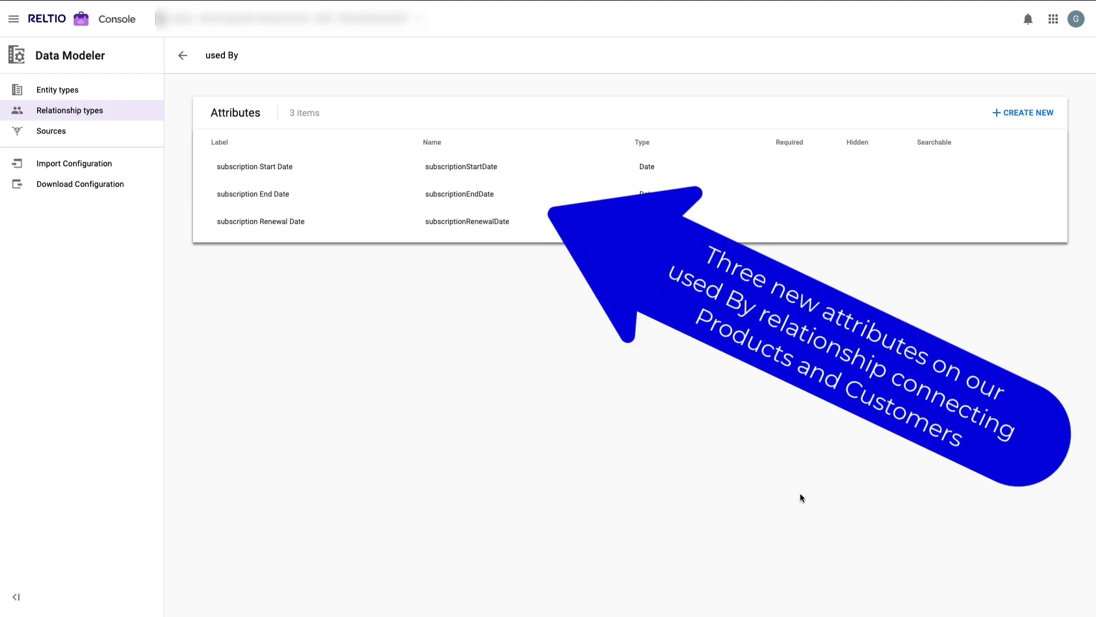
{"action": "left_click", "coordinate": [182, 56]}
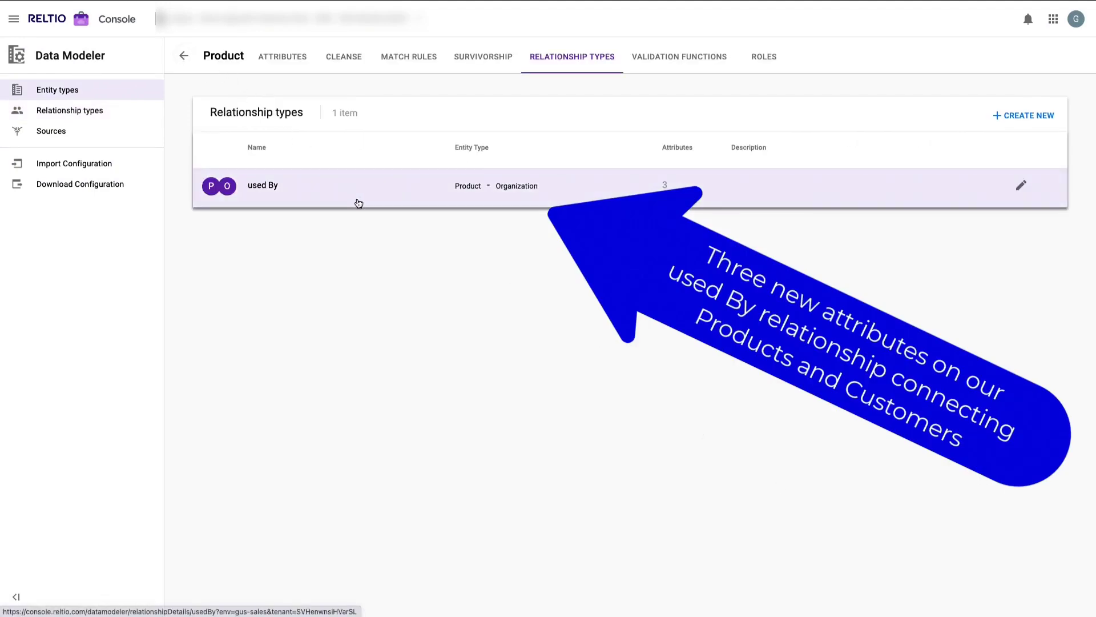
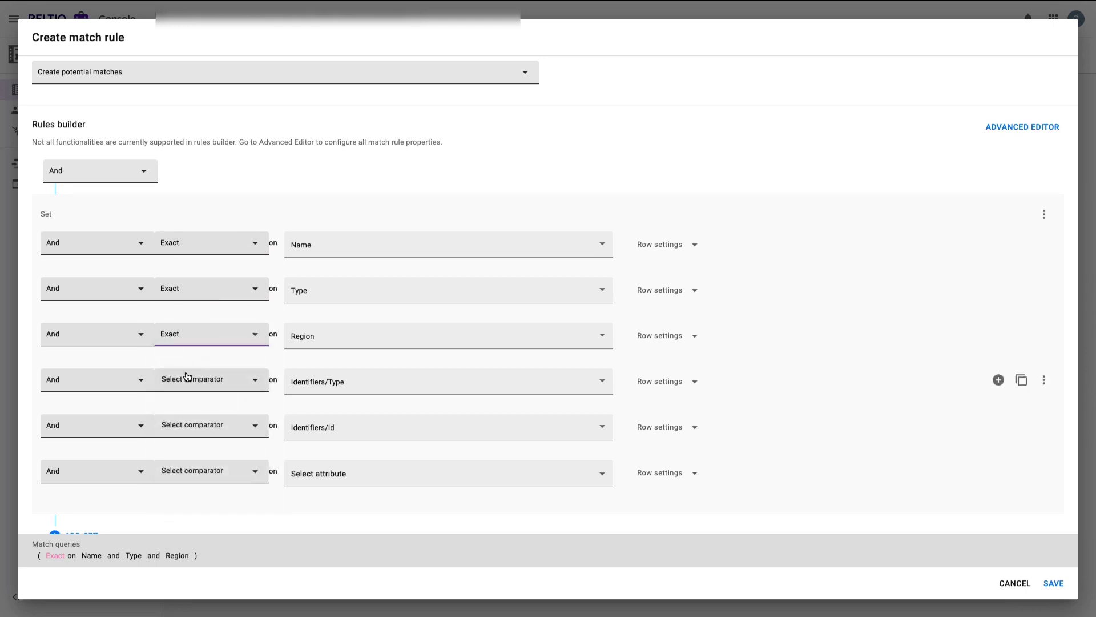
Set the comparator to Exact for Identifiers/Type and Identifiers/Id, and save the match rule.
{"action": "left_click", "coordinate": [183, 378]}
{"action": "left_click", "coordinate": [181, 402]}
{"action": "left_click", "coordinate": [179, 423]}
{"action": "left_click", "coordinate": [180, 445]}
{"action": "scroll", "coordinate": [180, 448], "scroll_direction": "down", "scroll_amount": 1}
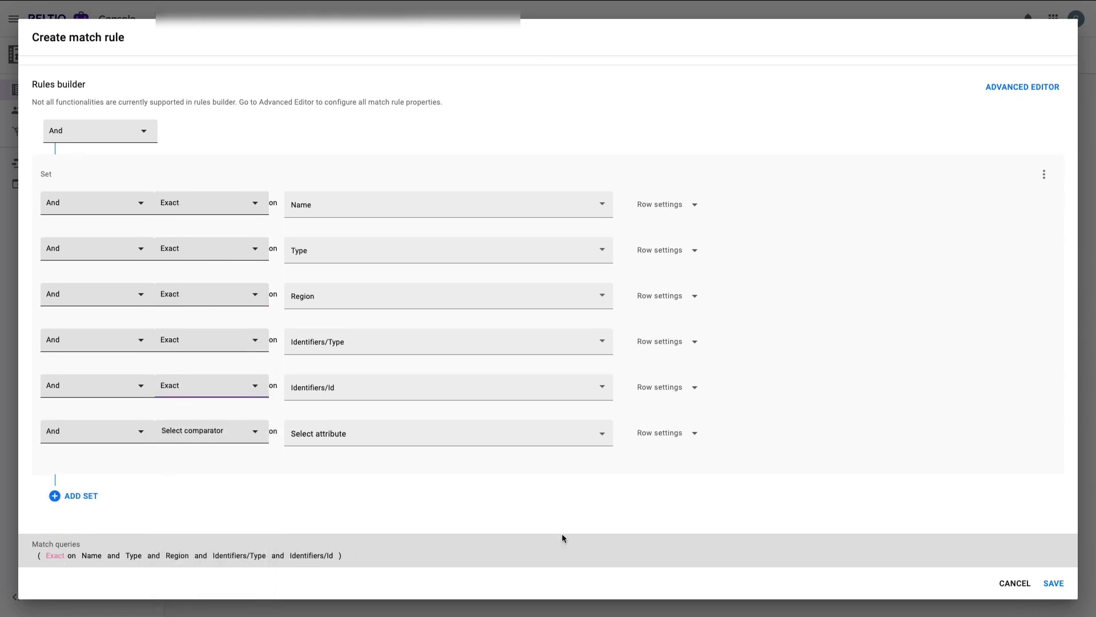
{"action": "left_click", "coordinate": [1055, 587]}
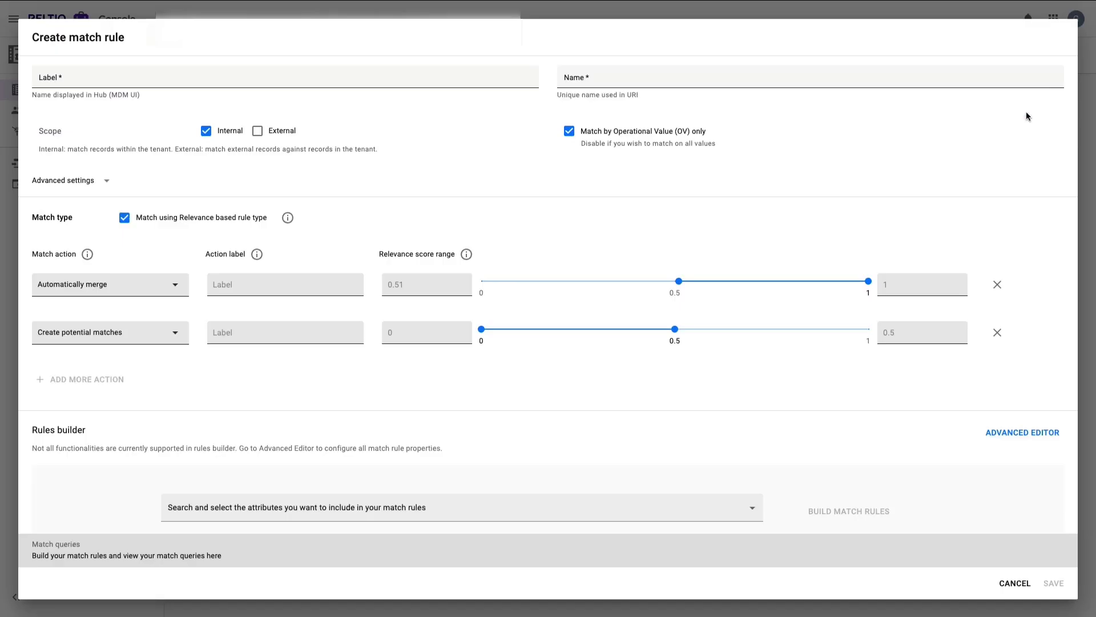
Label the new match rule Fuzzy Name Exact Type Region, without relevance-based matching, and include the attributes Name, Type and Region.
{"action": "left_click", "coordinate": [96, 82]}
{"action": "type", "text": "Fuzzy Name Exact Type Region"}
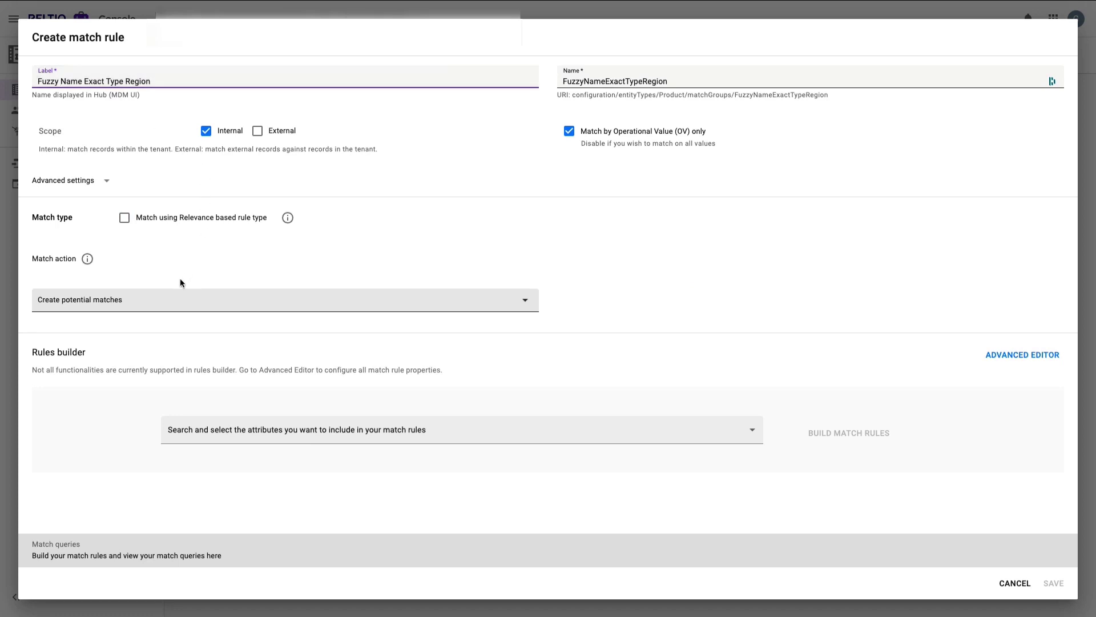
{"action": "left_click", "coordinate": [219, 431]}
{"action": "left_click", "coordinate": [174, 428]}
{"action": "left_click", "coordinate": [174, 455]}
{"action": "left_click", "coordinate": [174, 482]}
{"action": "left_click", "coordinate": [142, 478]}
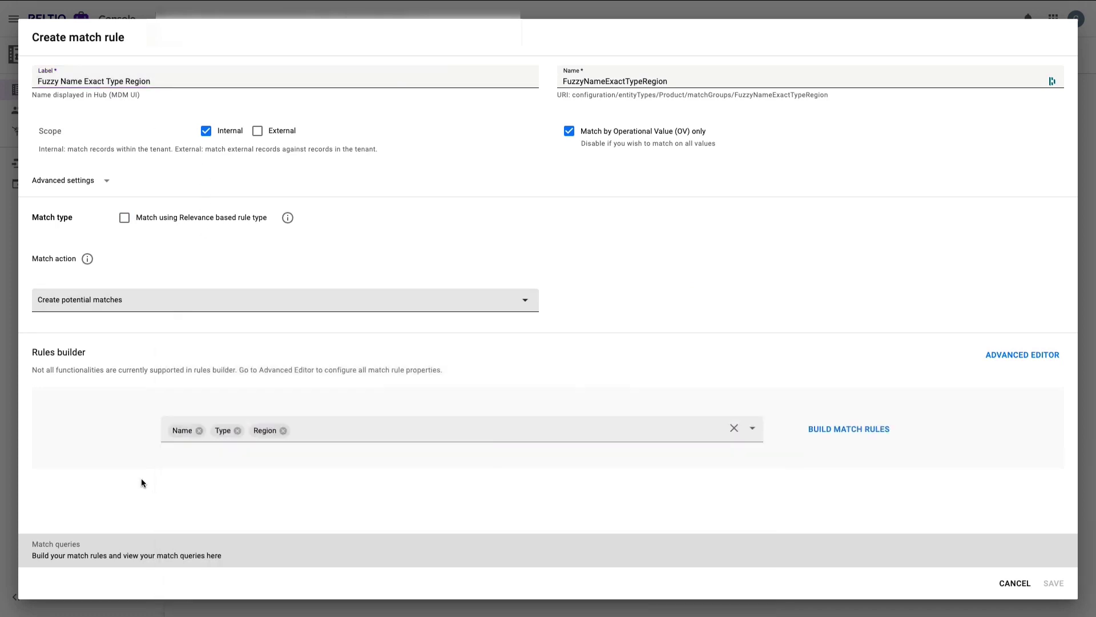
Build the rule with a Fuzzy comparator on Name and Exact comparators on Type and Region, and save it.
{"action": "left_click", "coordinate": [840, 432]}
{"action": "scroll", "coordinate": [430, 400], "scroll_direction": "down", "scroll_amount": 1}
{"action": "left_click", "coordinate": [254, 254]}
{"action": "left_click", "coordinate": [183, 352]}
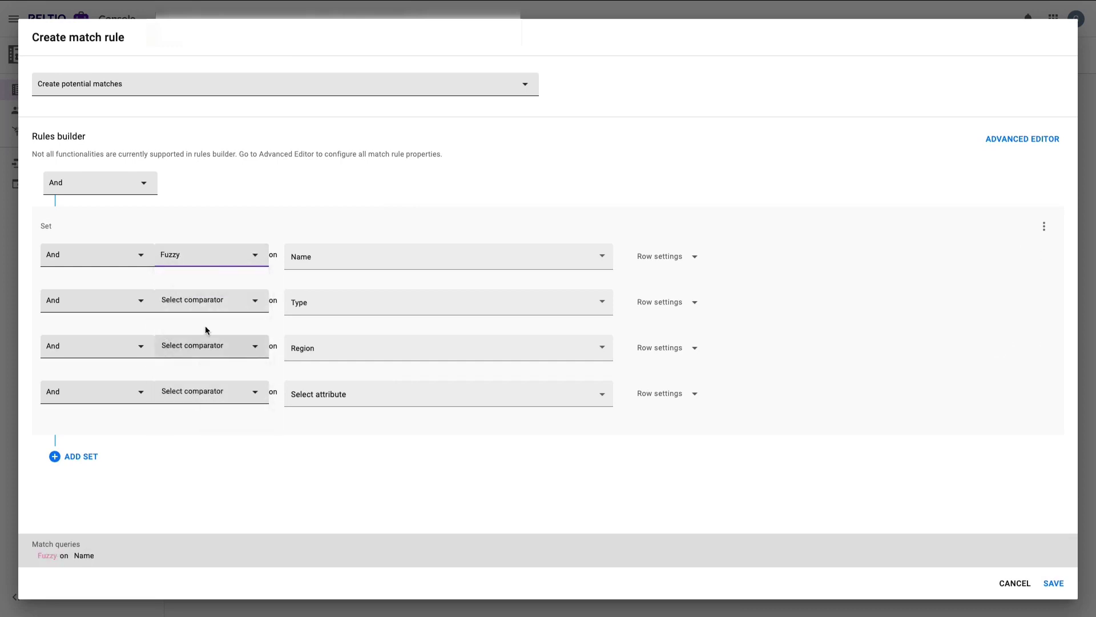
{"action": "left_click", "coordinate": [206, 301]}
{"action": "left_click", "coordinate": [202, 323]}
{"action": "left_click", "coordinate": [194, 346]}
{"action": "left_click", "coordinate": [190, 372]}
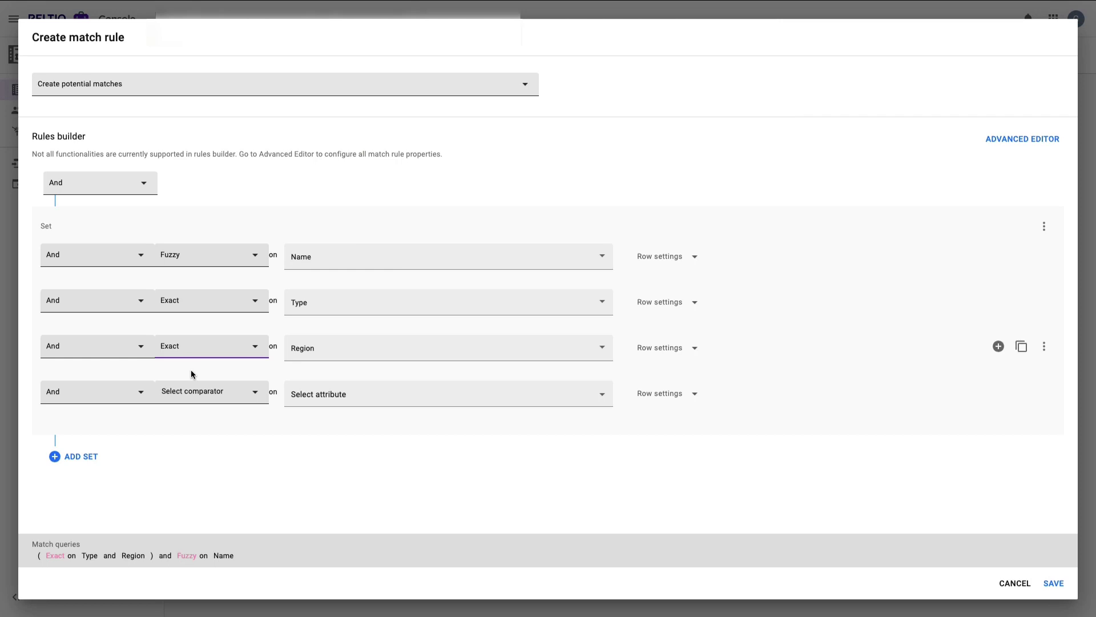
{"action": "left_click", "coordinate": [192, 373]}
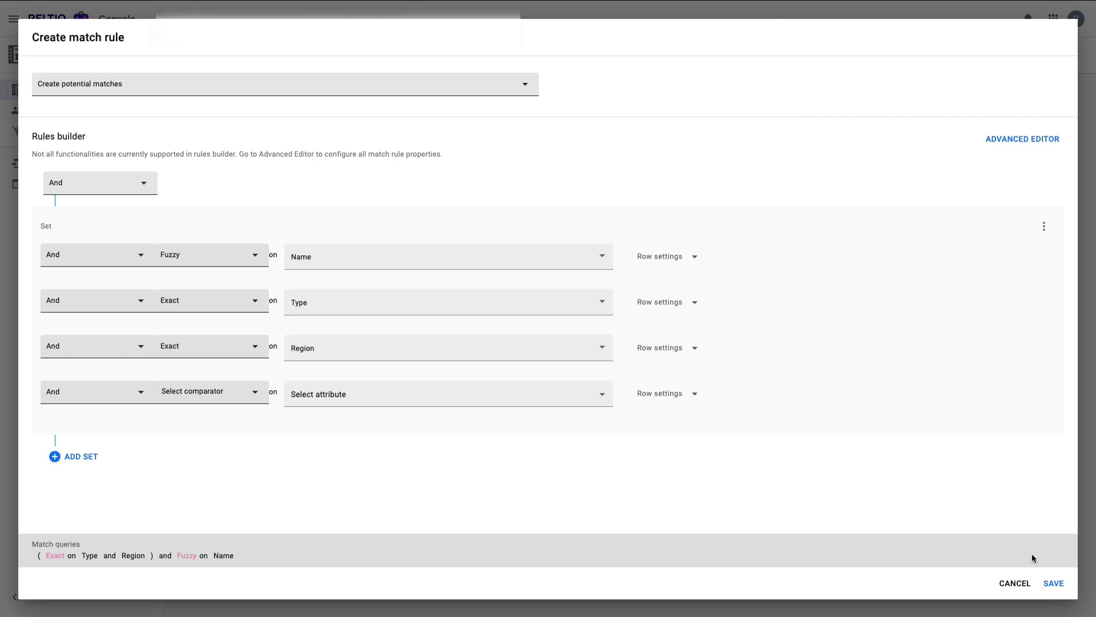
{"action": "left_click", "coordinate": [1054, 583]}
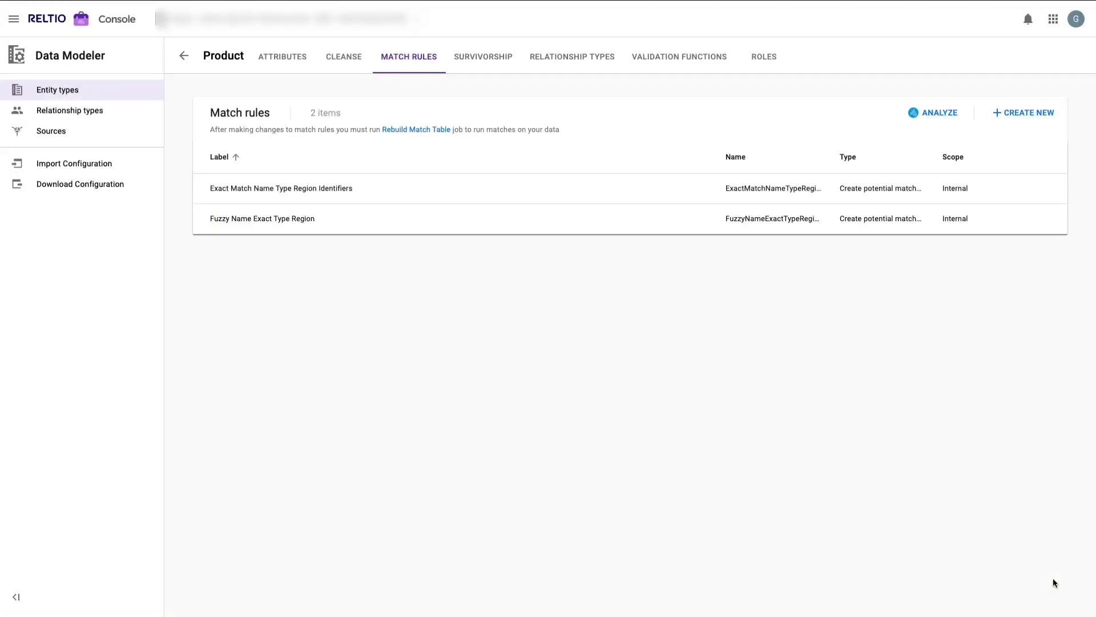
Create a match rule labelled Exact Identifiers without relevance-based matching, including the attributes Identifiers/Type and Identifiers/Id.
{"action": "left_click", "coordinate": [1027, 112]}
{"action": "left_click", "coordinate": [140, 78]}
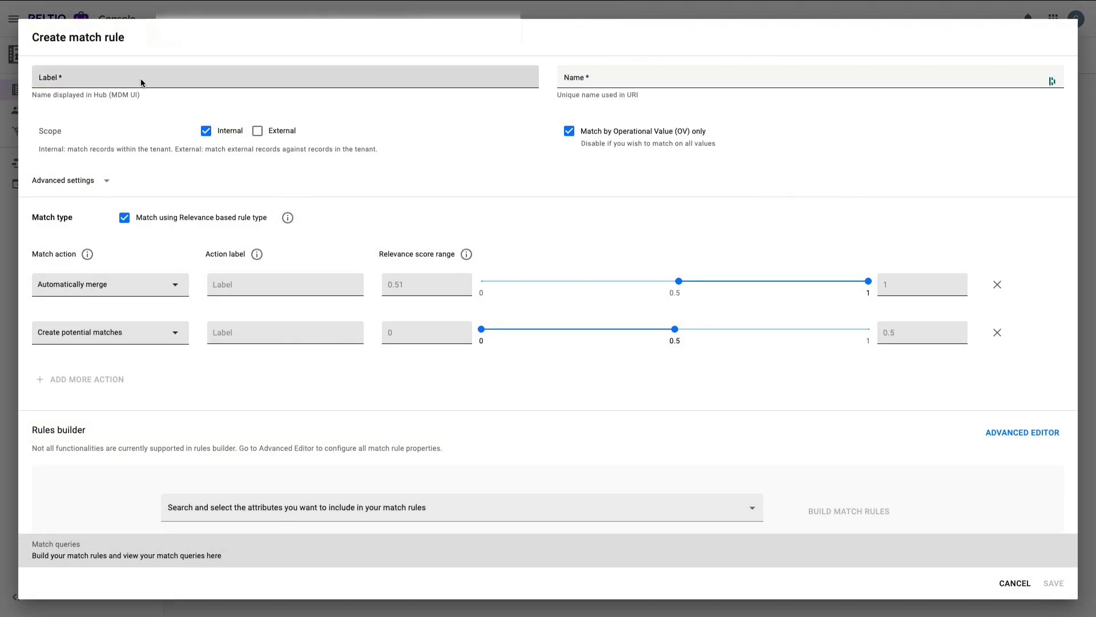
{"action": "type", "text": "Exact Identifiers"}
{"action": "left_click", "coordinate": [125, 218]}
{"action": "left_click", "coordinate": [177, 430]}
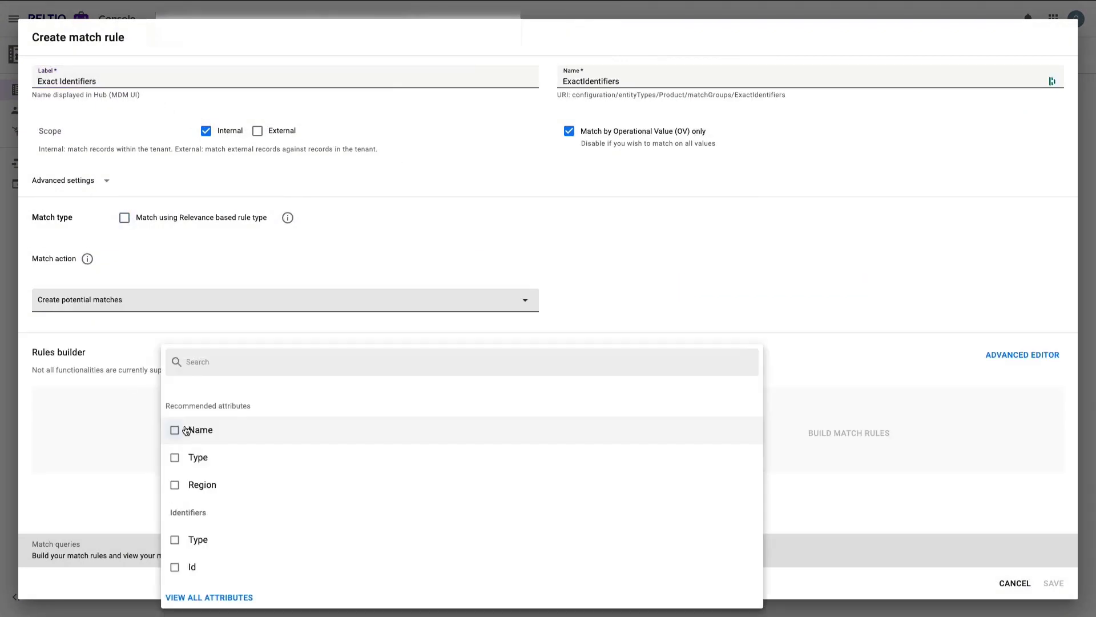
{"action": "left_click", "coordinate": [174, 539]}
{"action": "left_click", "coordinate": [174, 567]}
{"action": "left_click", "coordinate": [138, 509]}
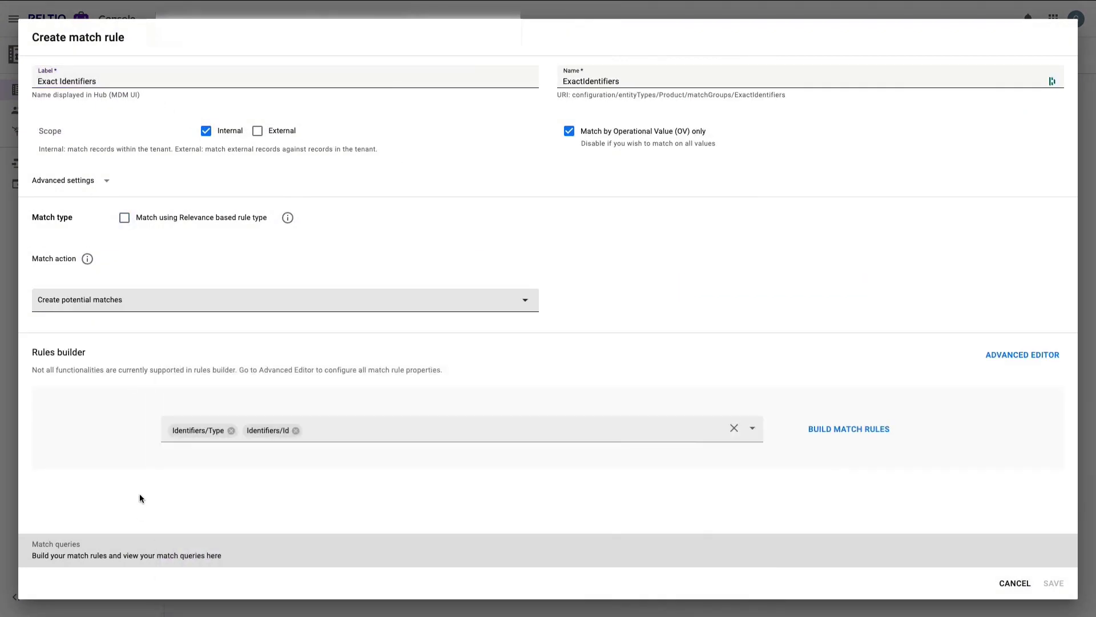
Build the Exact Identifiers rule with Exact comparators on Identifiers/Type and Identifiers/Id, and save it.
{"action": "left_click", "coordinate": [835, 428]}
{"action": "scroll", "coordinate": [274, 371], "scroll_direction": "down", "scroll_amount": 3}
{"action": "left_click", "coordinate": [263, 324]}
{"action": "left_click", "coordinate": [215, 345]}
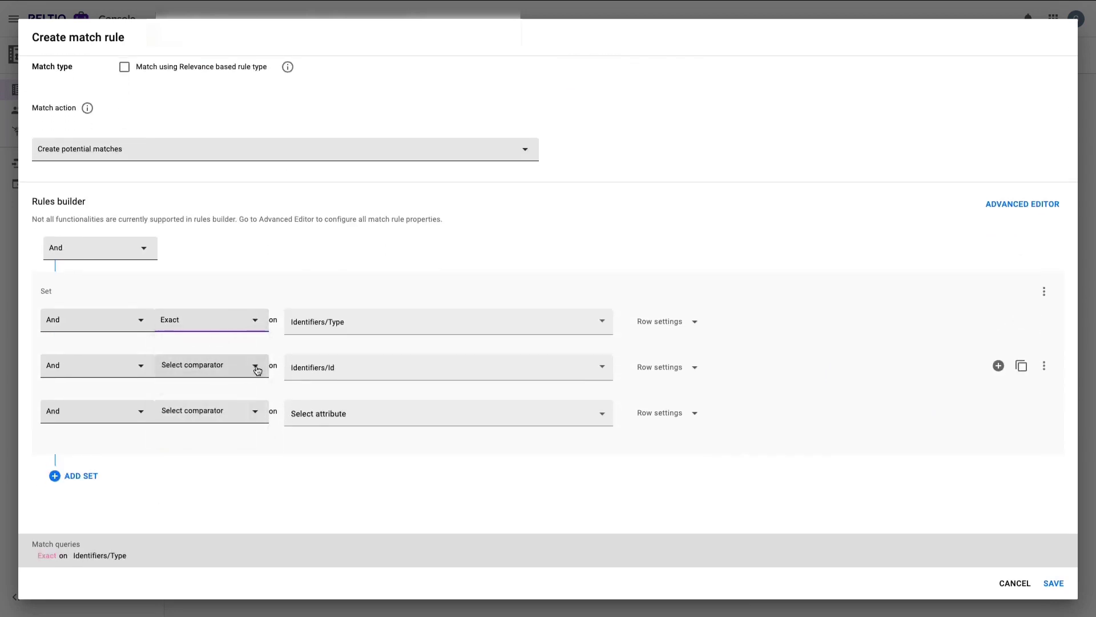
{"action": "left_click", "coordinate": [255, 366]}
{"action": "left_click", "coordinate": [219, 390]}
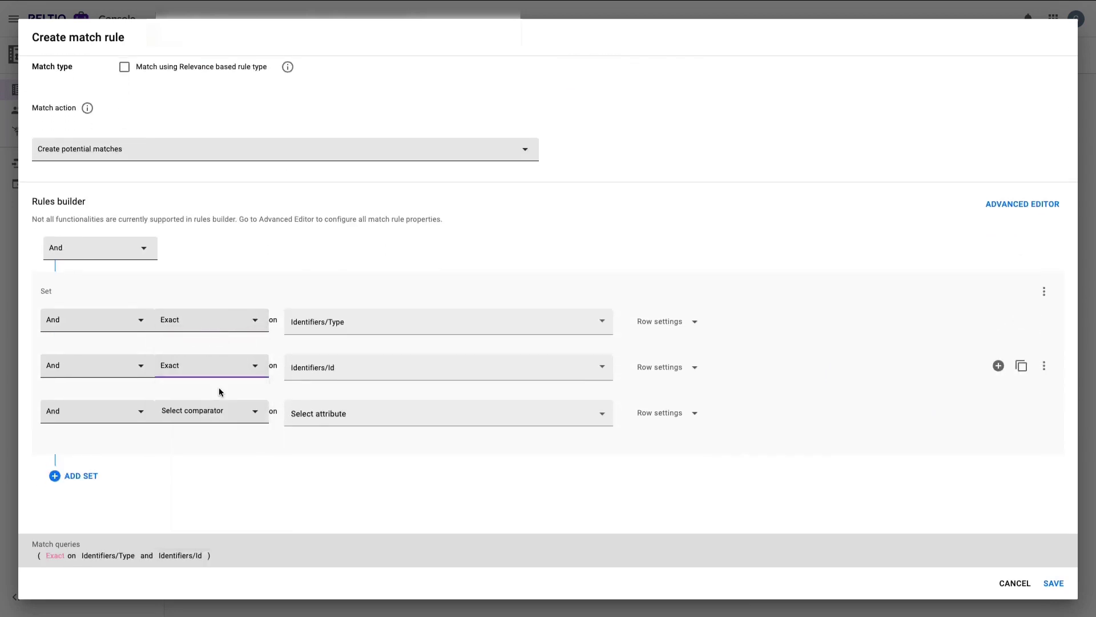
{"action": "left_click", "coordinate": [1051, 584]}
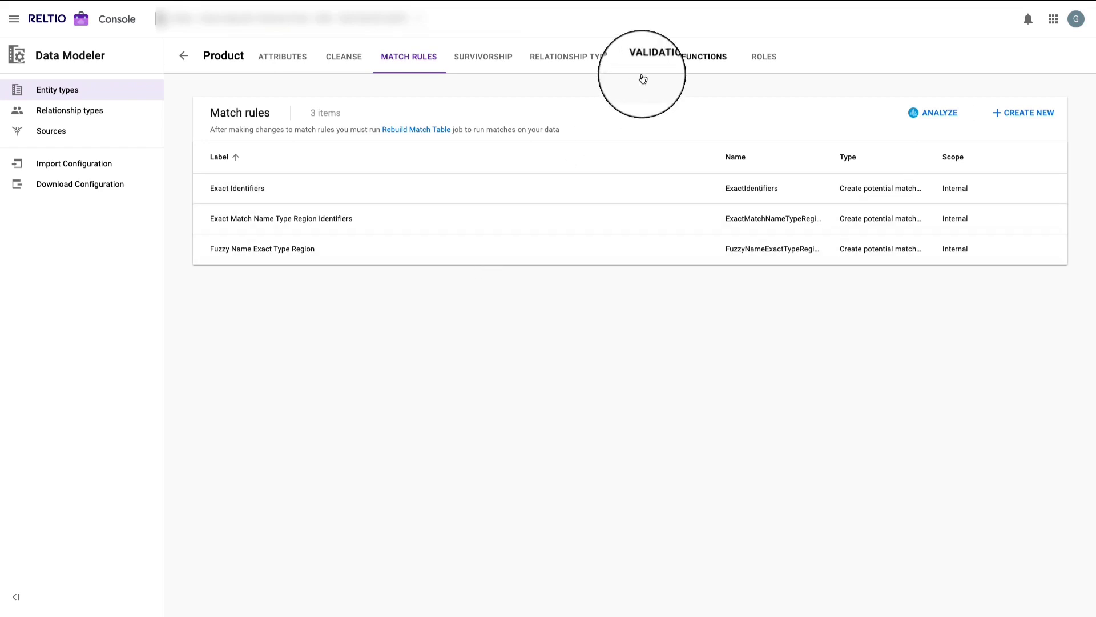
Start a new Product validation function for the Name attribute and name it Short Name.
{"action": "left_click", "coordinate": [674, 57]}
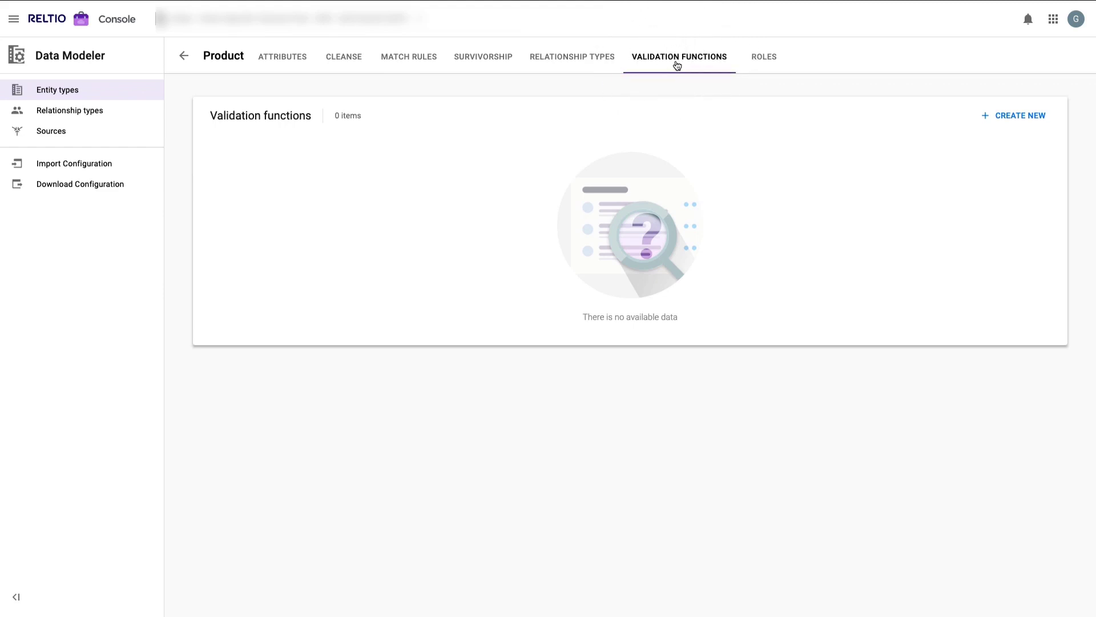
{"action": "left_click", "coordinate": [1021, 115]}
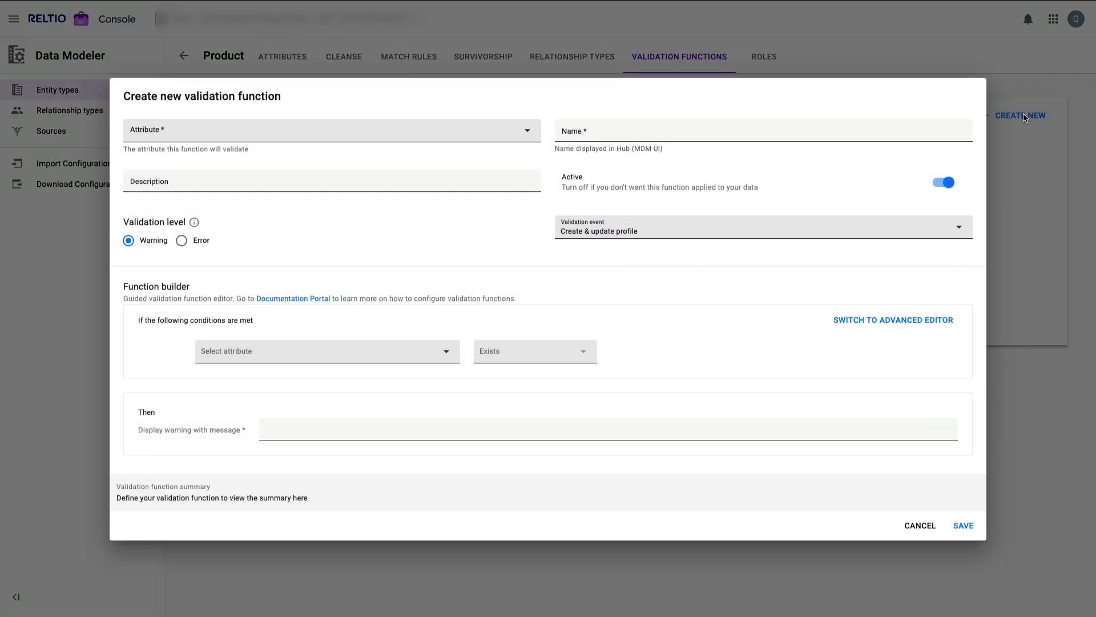
{"action": "left_click", "coordinate": [290, 131]}
{"action": "left_click", "coordinate": [199, 152]}
{"action": "left_click", "coordinate": [584, 130]}
{"action": "type", "text": "Short"}
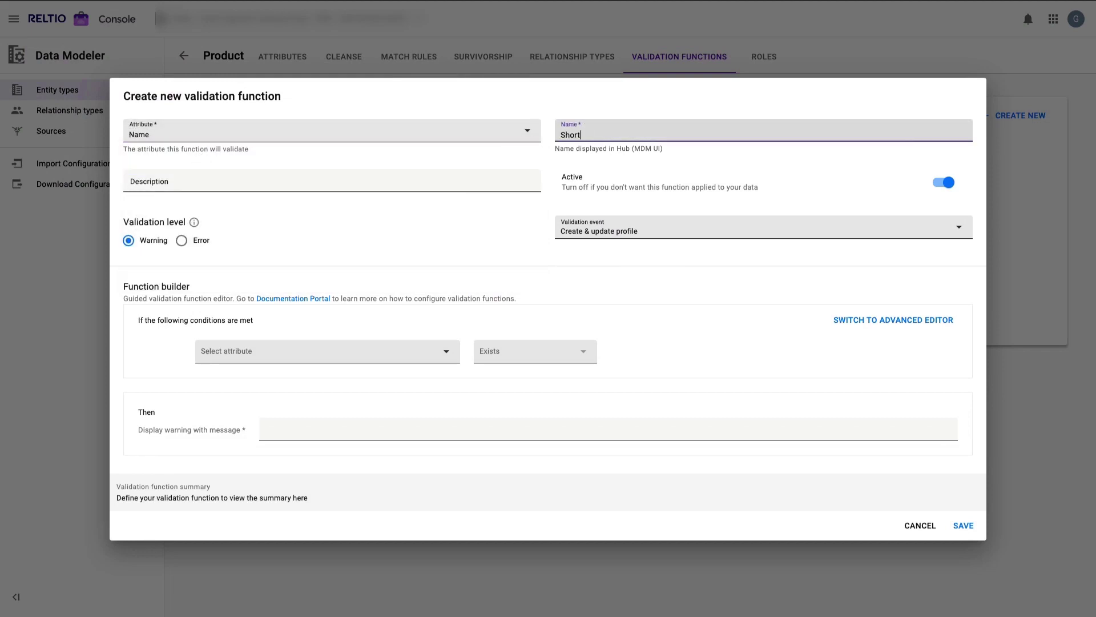
{"action": "type", "text": " Name"}
Set the condition to Name regular expression match ^.{1,5}$ with the warning message "Short Name Warning", and save the function.
{"action": "left_click", "coordinate": [283, 352]}
{"action": "left_click", "coordinate": [403, 372]}
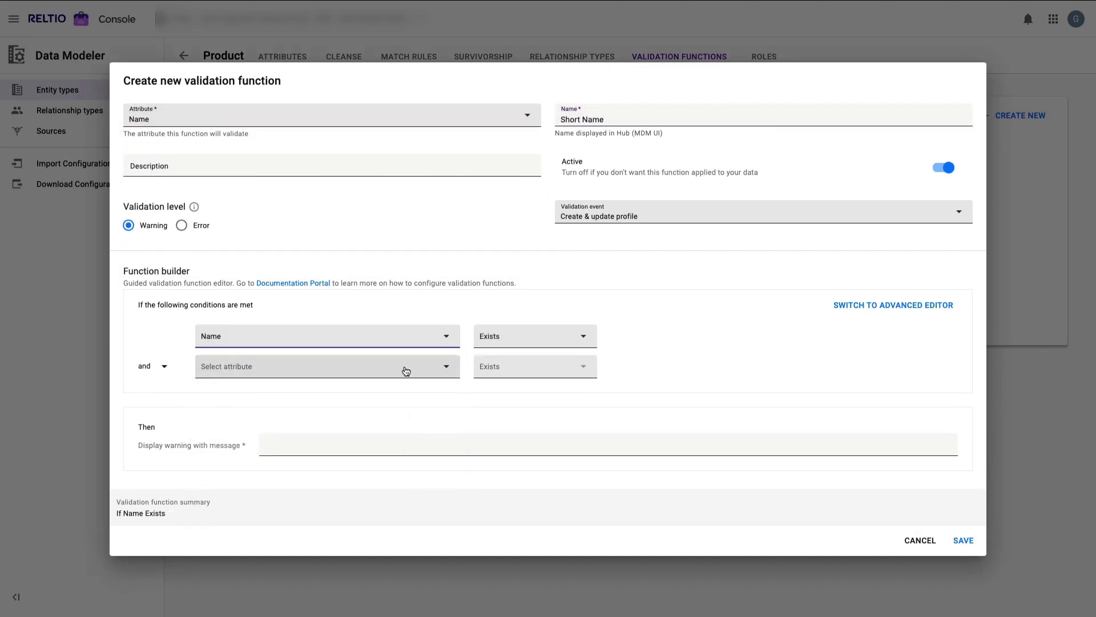
{"action": "left_click", "coordinate": [521, 337]}
{"action": "left_click", "coordinate": [526, 290]}
{"action": "left_click", "coordinate": [634, 336]}
{"action": "type", "text": "^.{1,5}$"}
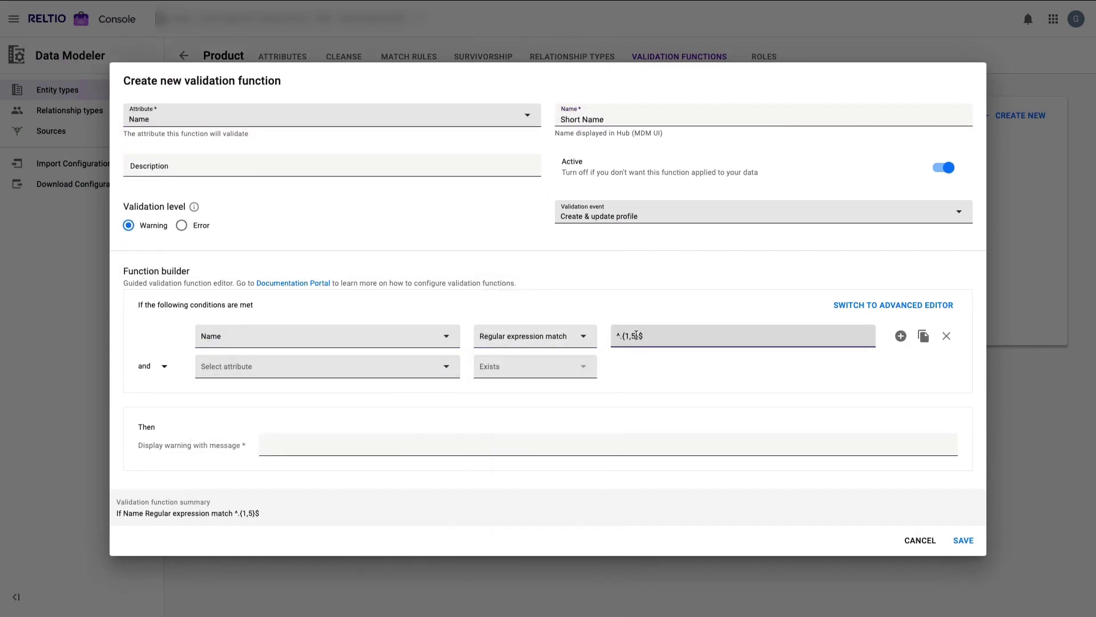
{"action": "left_click", "coordinate": [368, 443]}
{"action": "type", "text": "Short Name Warning"}
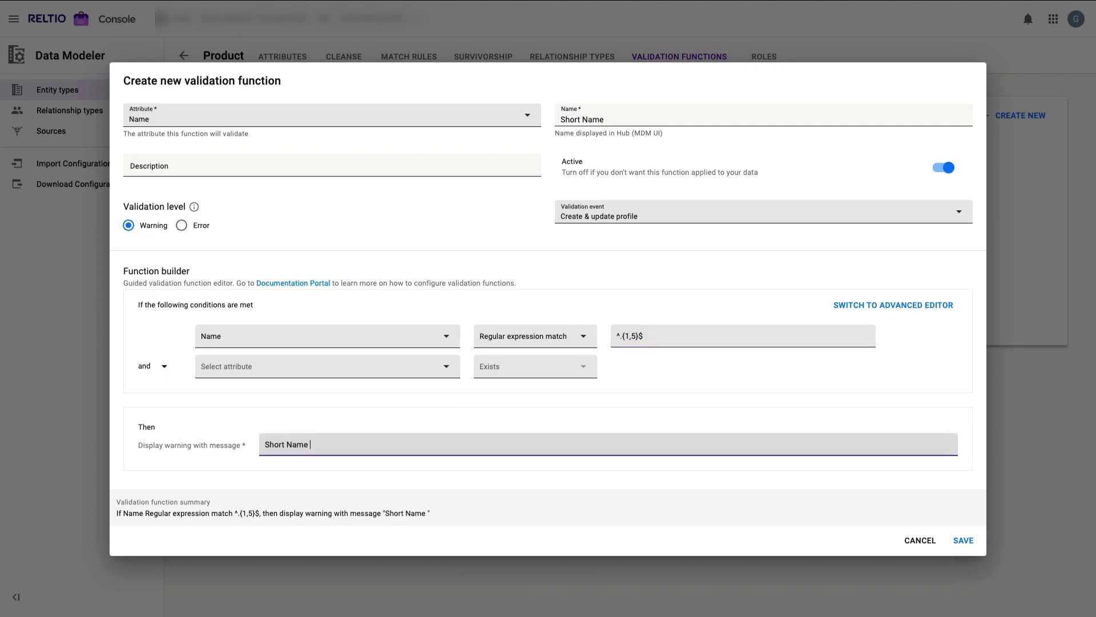
{"action": "left_click", "coordinate": [958, 541]}
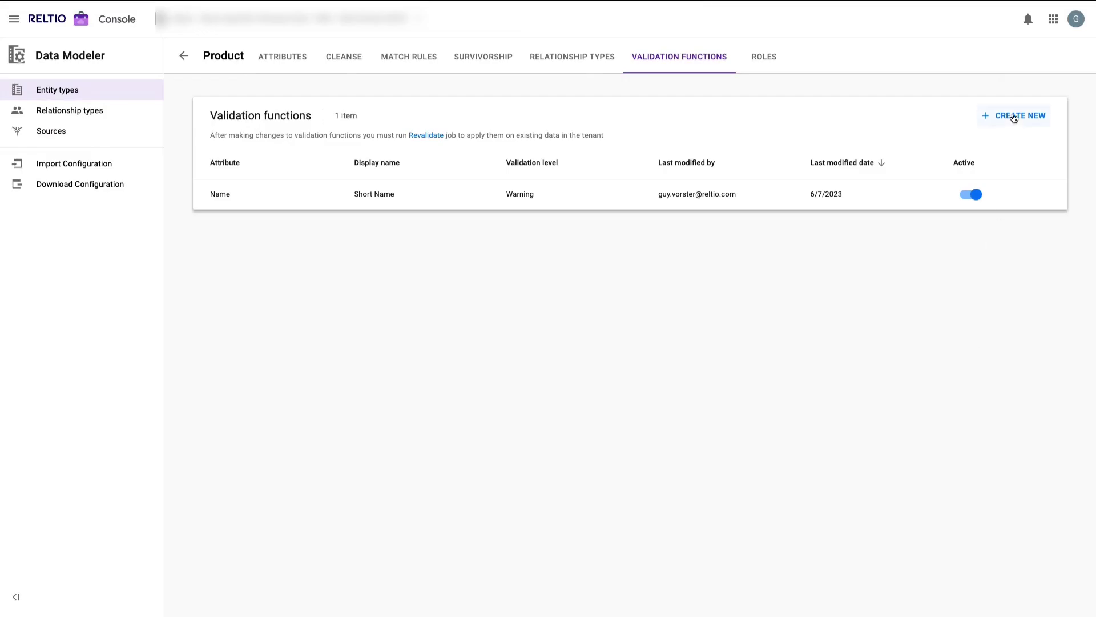
Start a new validation function for the Description attribute, name it Missing Description, and copy that name.
{"action": "left_click", "coordinate": [1014, 115]}
{"action": "left_click", "coordinate": [312, 133]}
{"action": "left_click", "coordinate": [171, 173]}
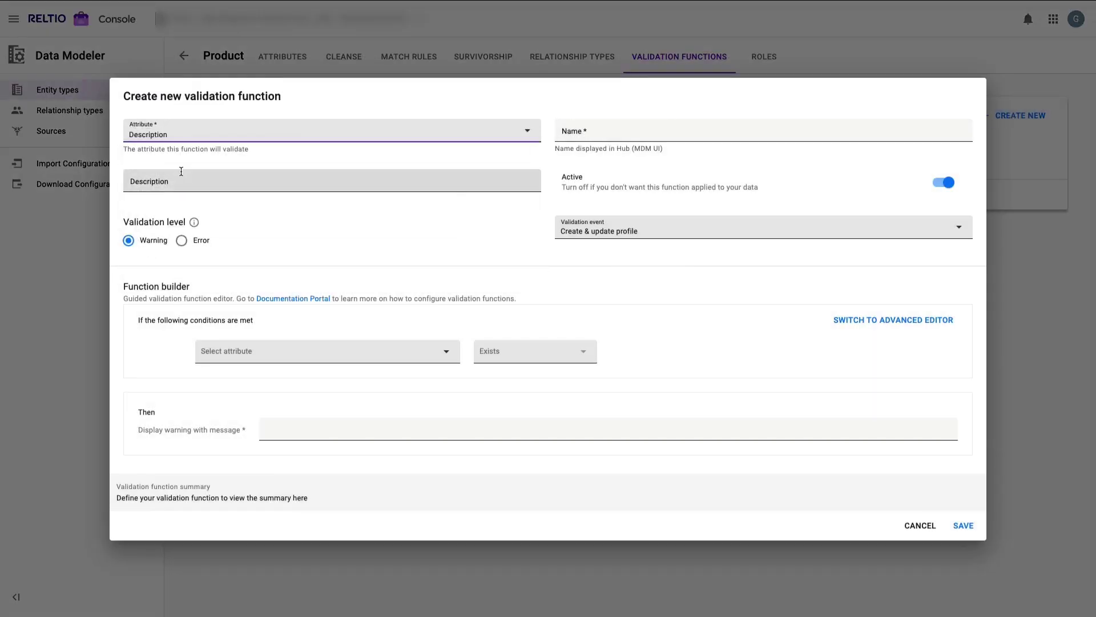
{"action": "left_click", "coordinate": [576, 135]}
{"action": "type", "text": "Missing Description"}
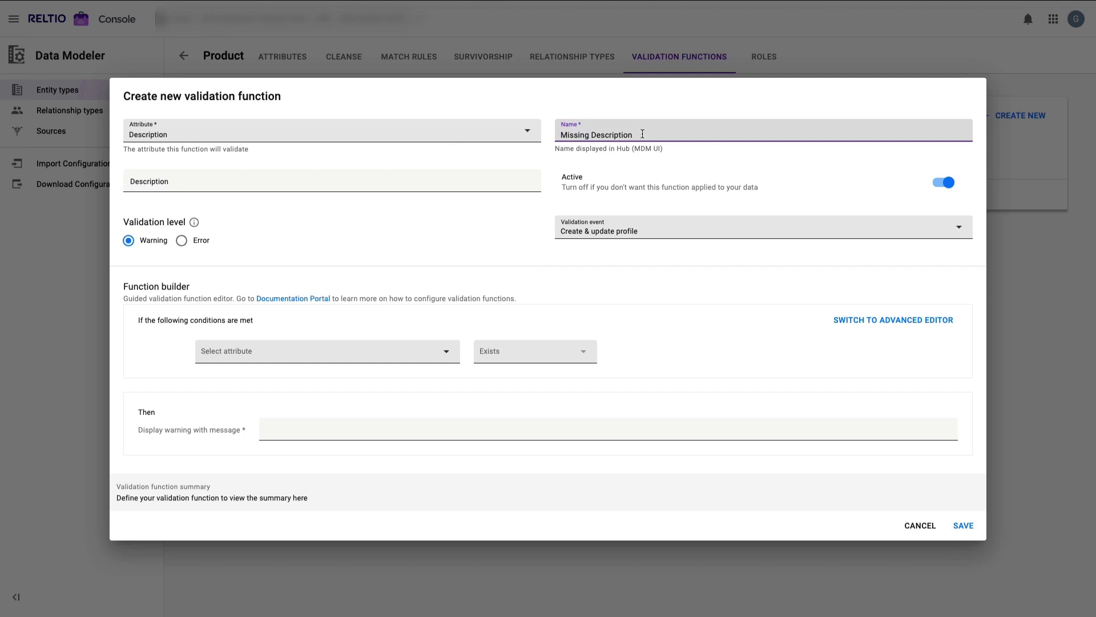
{"action": "left_click_drag", "start_coordinate": [642, 134], "coordinate": [539, 137]}
{"action": "key", "text": "ctrl+c"}
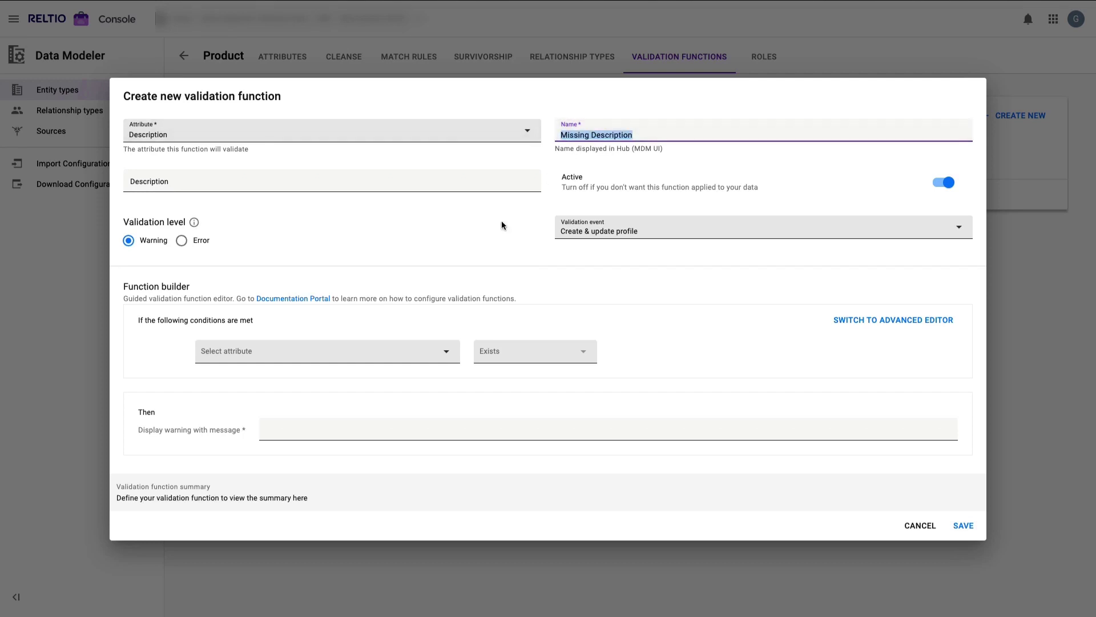
Set the condition to Description Missing with the warning message "Missing Description", and save the function.
{"action": "left_click", "coordinate": [340, 350]}
{"action": "left_click", "coordinate": [400, 396]}
{"action": "left_click", "coordinate": [491, 338]}
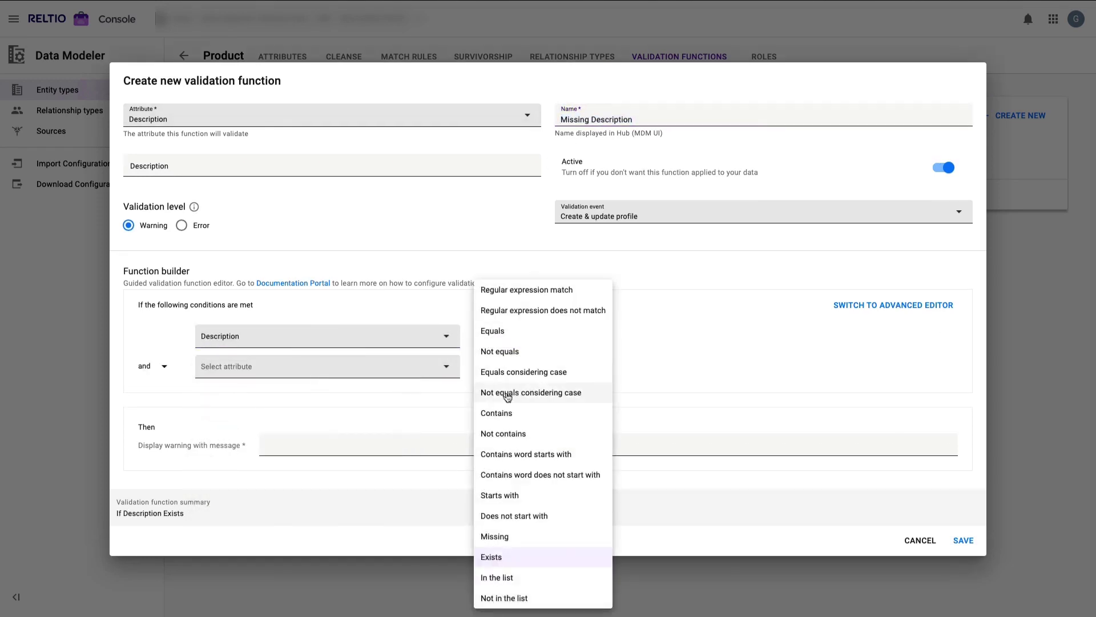
{"action": "left_click", "coordinate": [519, 538]}
{"action": "left_click", "coordinate": [384, 448]}
{"action": "key", "text": "ctrl+v"}
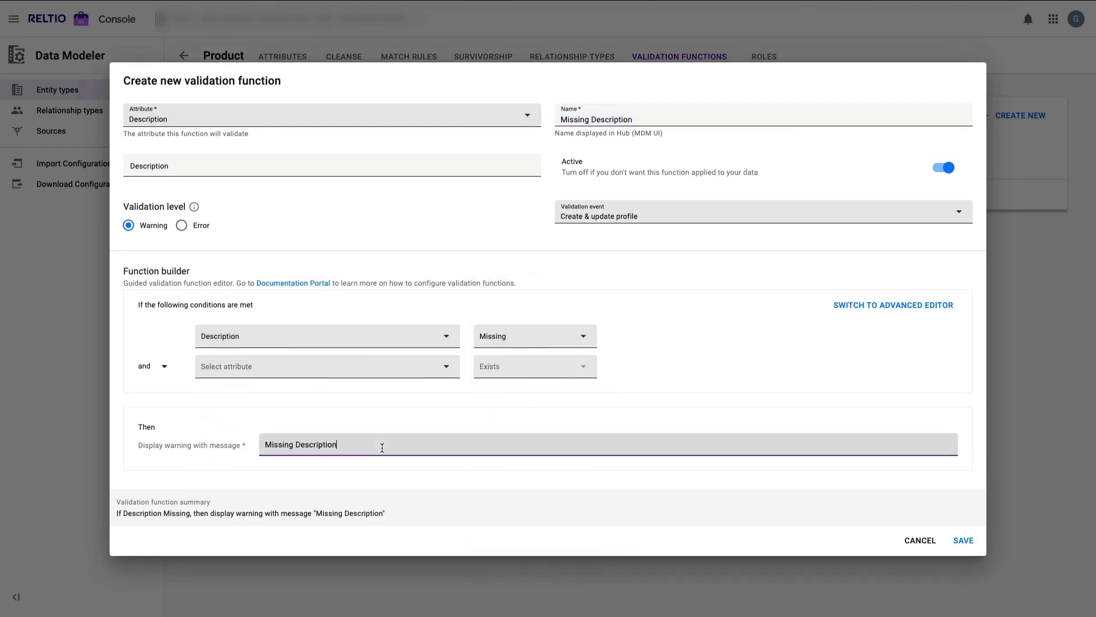
{"action": "left_click", "coordinate": [963, 541]}
Start a new validation function for the Type attribute and name it Missing Type.
{"action": "left_click", "coordinate": [1014, 116]}
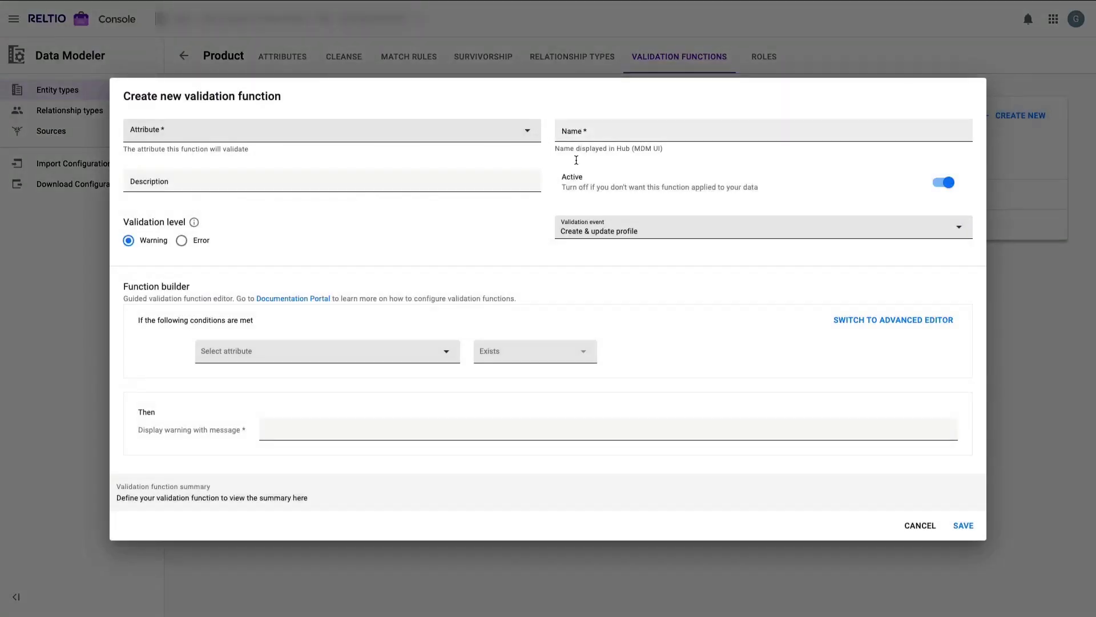
{"action": "left_click", "coordinate": [362, 131]}
{"action": "left_click", "coordinate": [210, 194]}
{"action": "key", "text": "Tab"}
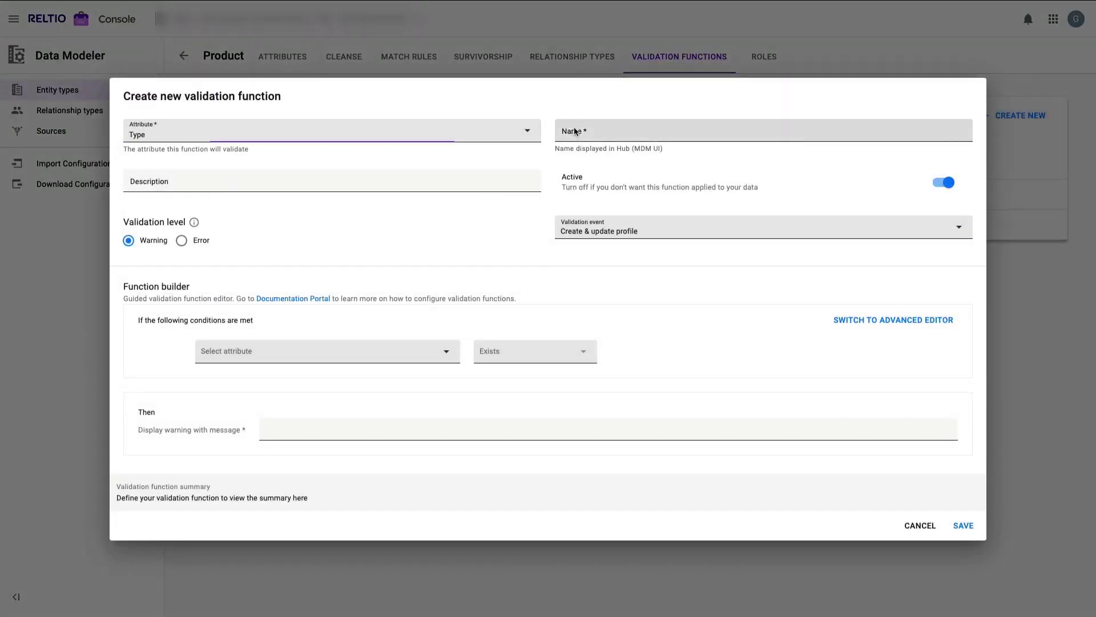
{"action": "type", "text": "Missing Type"}
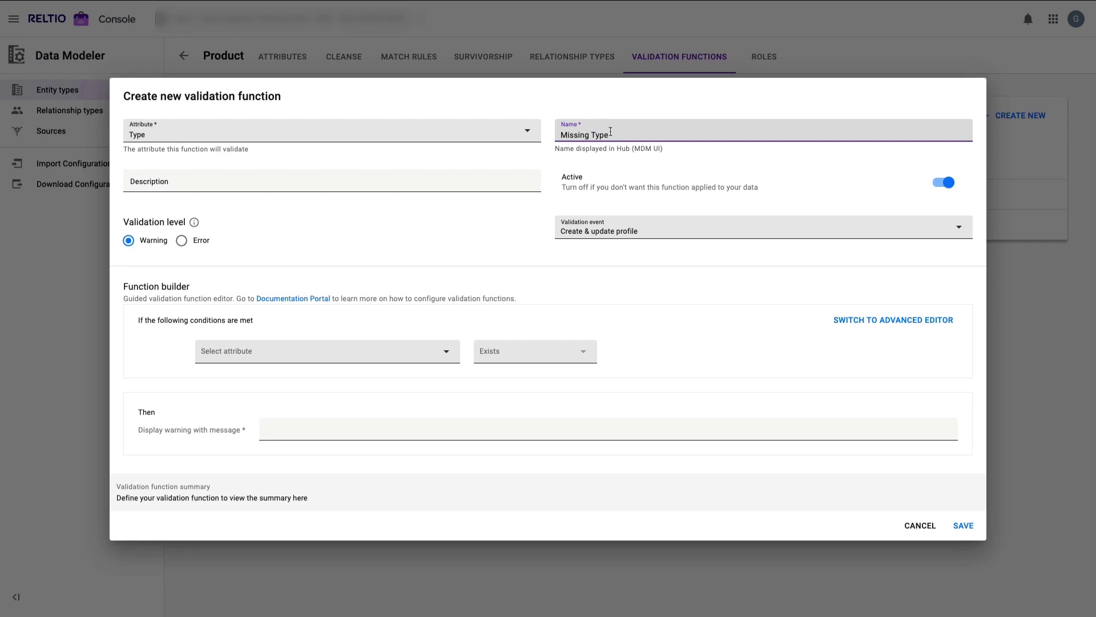
Set the condition to Type Missing with the warning message "Missing Type", and save the validation function.
{"action": "left_click_drag", "start_coordinate": [614, 135], "coordinate": [548, 134]}
{"action": "key", "text": "ctrl+c"}
{"action": "left_click", "coordinate": [366, 357]}
{"action": "left_click", "coordinate": [268, 414]}
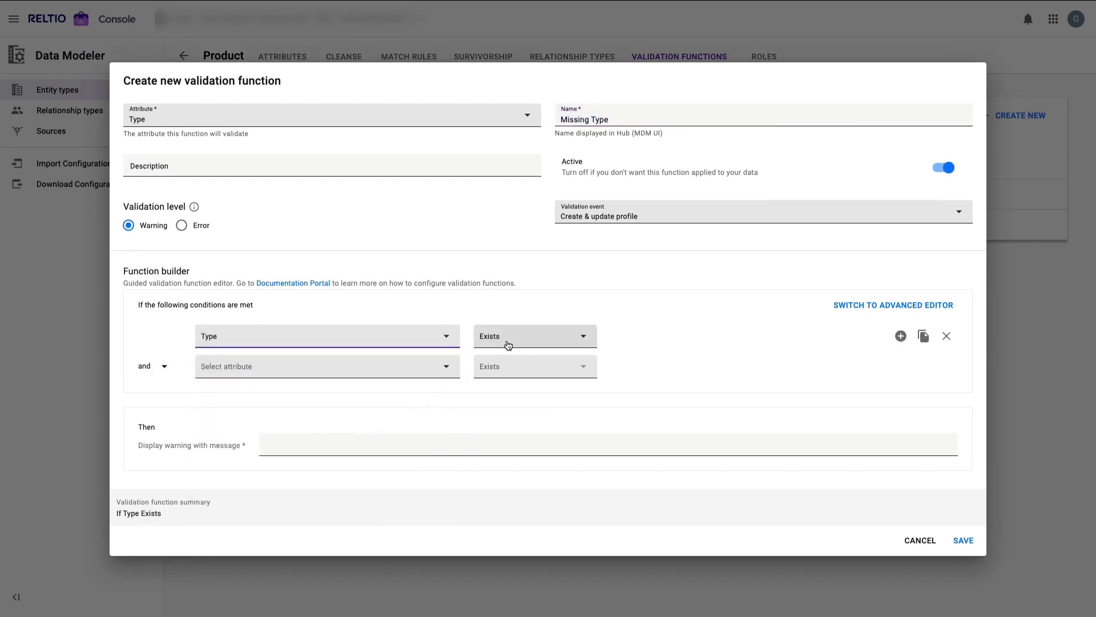
{"action": "left_click", "coordinate": [509, 344]}
{"action": "left_click", "coordinate": [512, 536]}
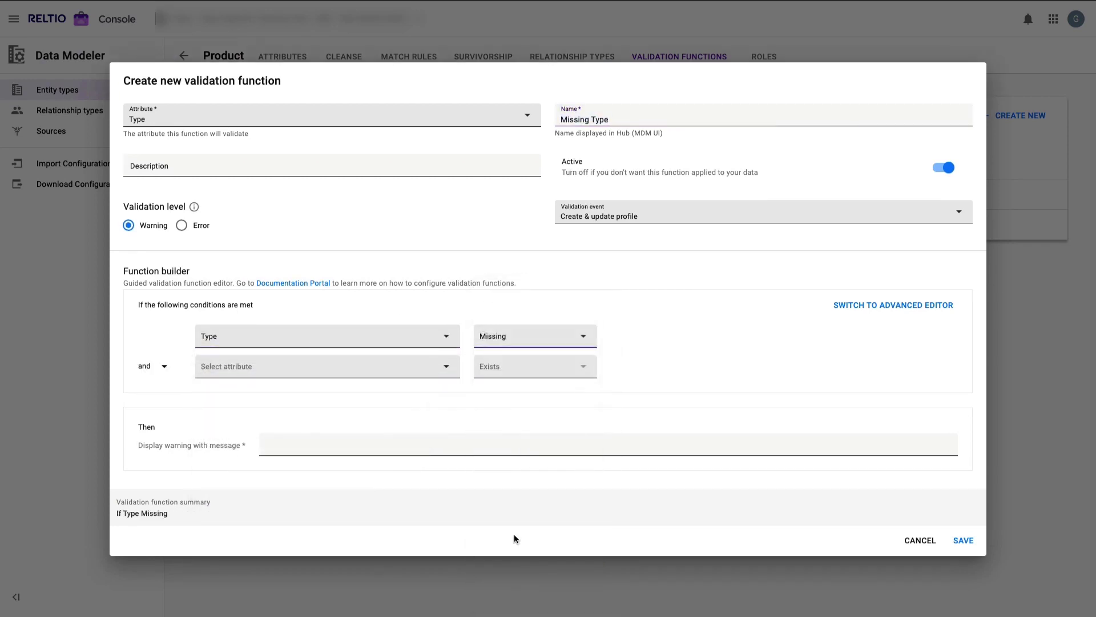
{"action": "left_click", "coordinate": [510, 445]}
{"action": "key", "text": "ctrl+v"}
{"action": "left_click", "coordinate": [963, 540]}
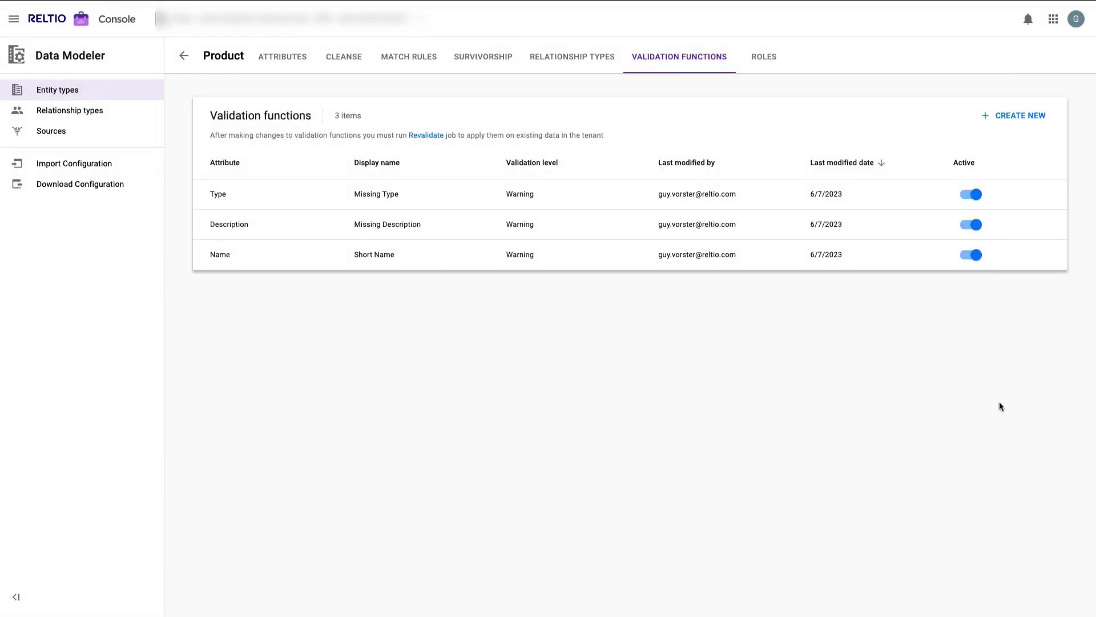
Start a new validation function for the Region attribute, name it Missing Region, and select that name for copying.
{"action": "left_click", "coordinate": [1017, 115]}
{"action": "left_click", "coordinate": [434, 137]}
{"action": "left_click", "coordinate": [171, 213]}
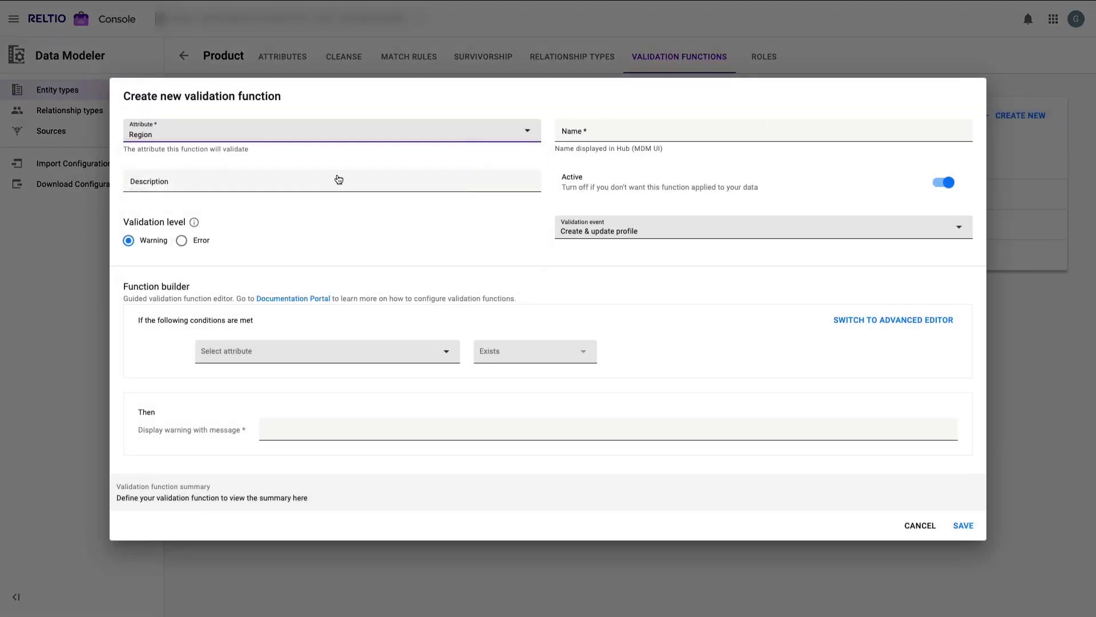
{"action": "left_click", "coordinate": [628, 130]}
{"action": "type", "text": "Missing Region"}
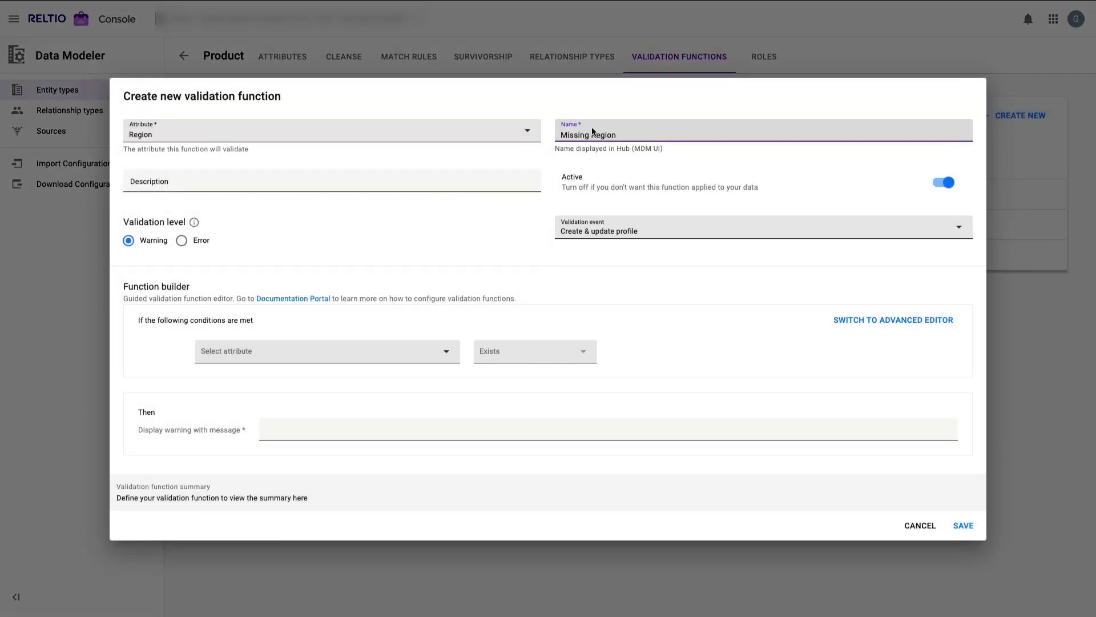
{"action": "key", "text": "ctrl+a"}
Set the condition to Region Missing with the warning message "Missing Region", and save the function.
{"action": "left_click", "coordinate": [371, 378]}
{"action": "left_click", "coordinate": [311, 356]}
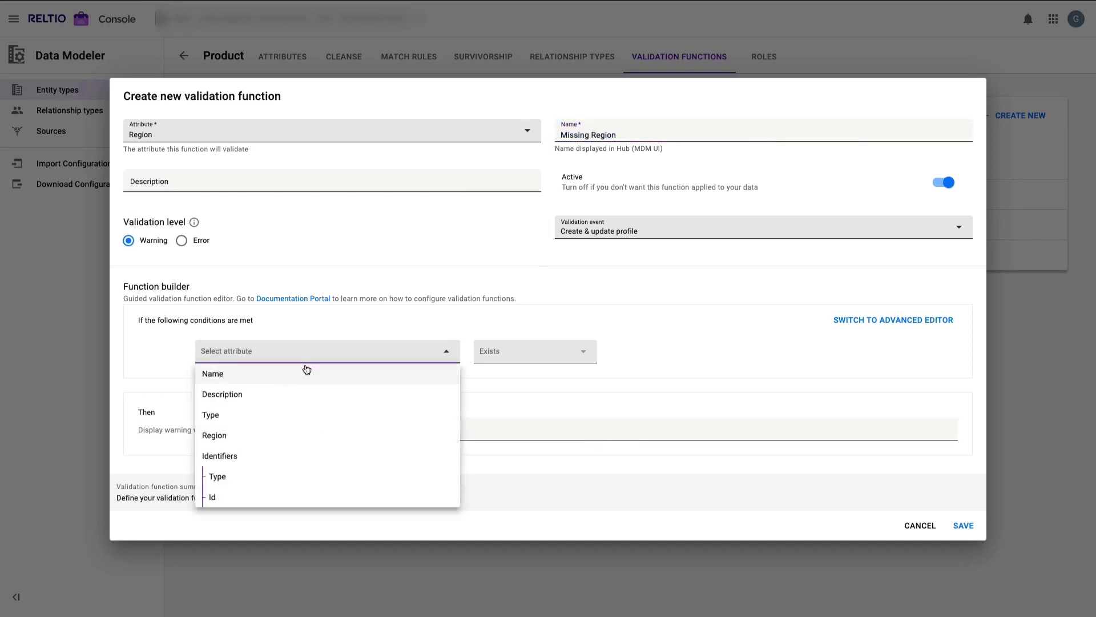
{"action": "left_click", "coordinate": [252, 436]}
{"action": "left_click", "coordinate": [506, 341]}
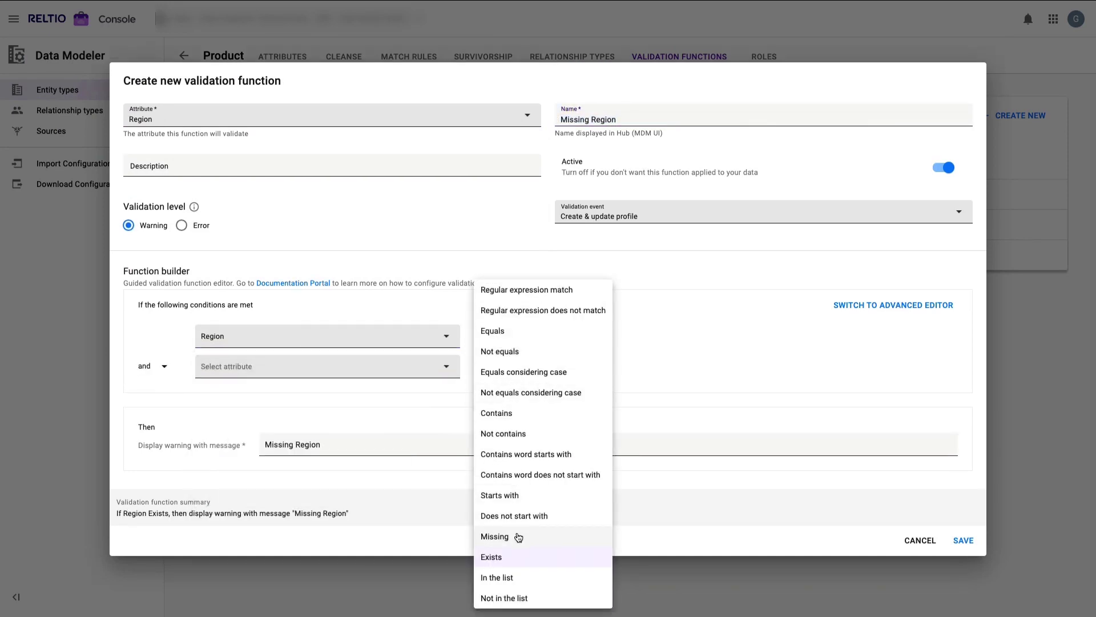
{"action": "left_click", "coordinate": [568, 531]}
{"action": "left_click", "coordinate": [964, 540]}
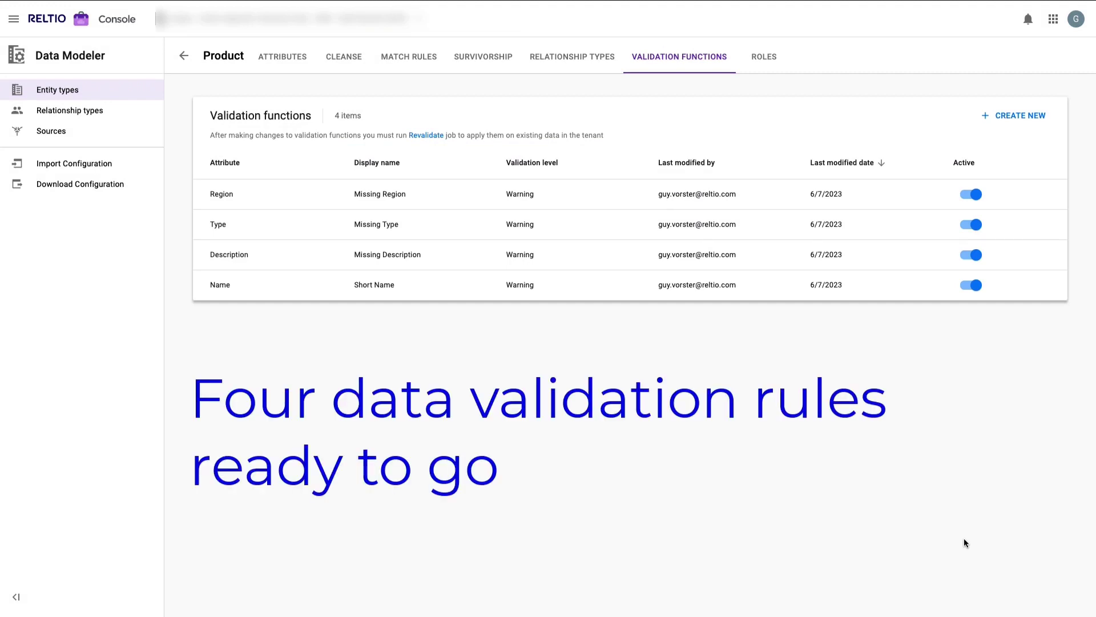
Create a default survivorship group for Product named Default Product Survivorship, described as "Default used by data stewards for entity resolution".
{"action": "left_click", "coordinate": [490, 66]}
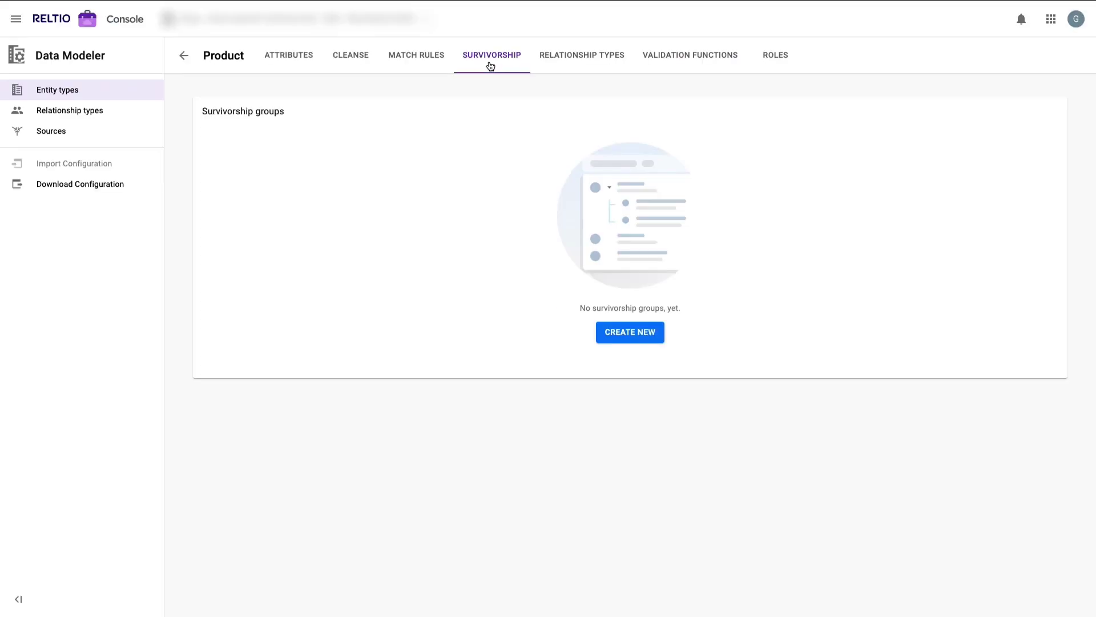
{"action": "left_click", "coordinate": [634, 331]}
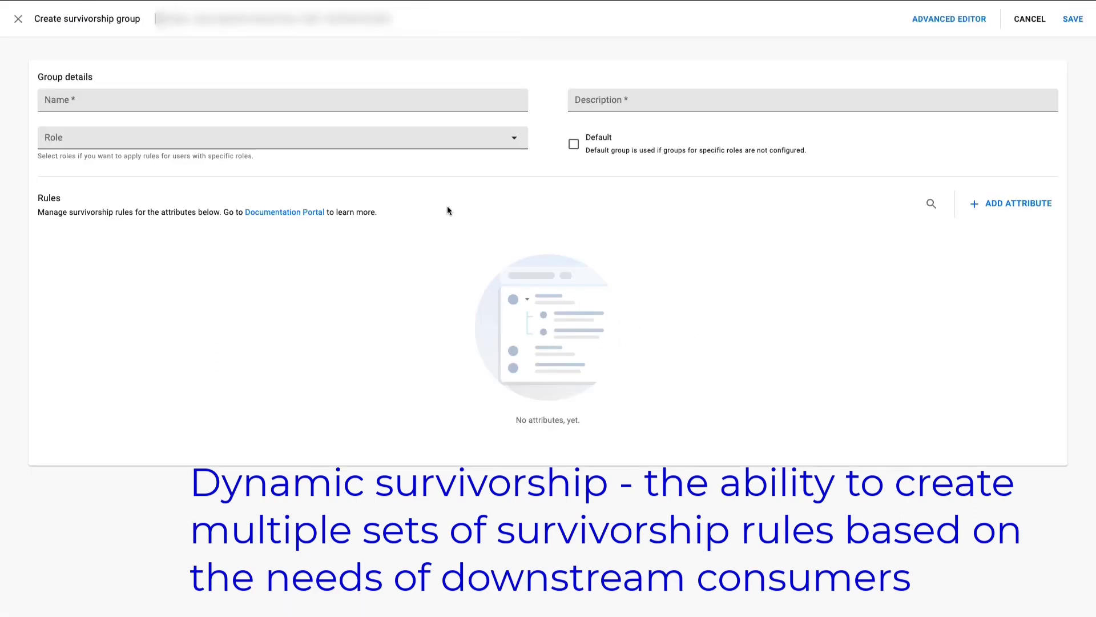
{"action": "left_click", "coordinate": [316, 101]}
{"action": "type", "text": "Default Product Survivorship"}
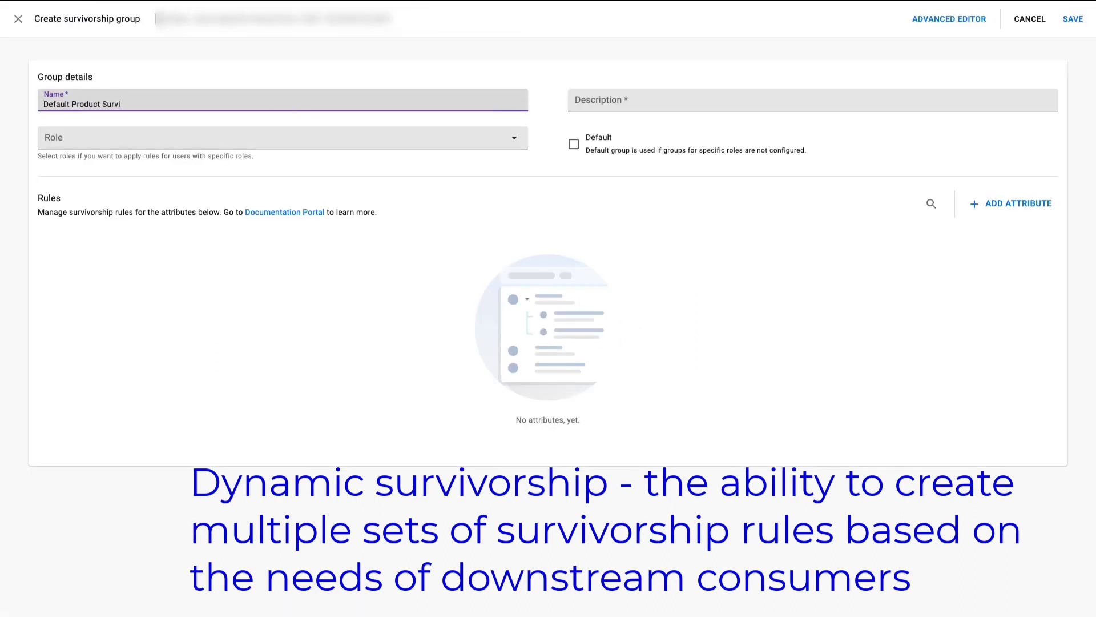
{"action": "left_click", "coordinate": [607, 103]}
{"action": "type", "text": "Default used by data stewards "}
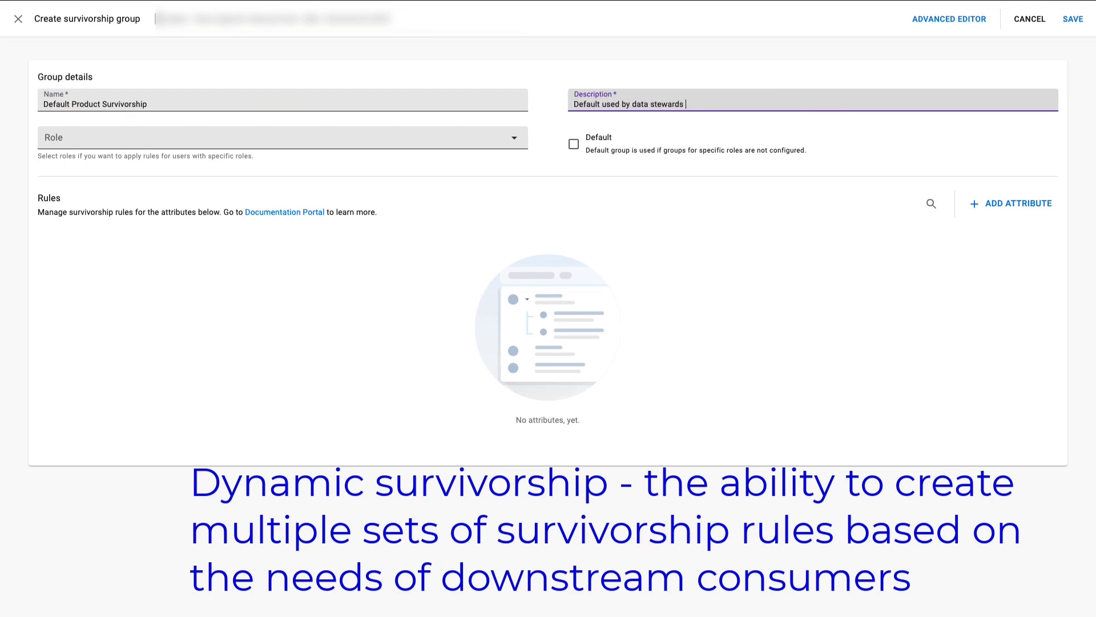
{"action": "type", "text": "for entity resolution"}
{"action": "left_click", "coordinate": [574, 143]}
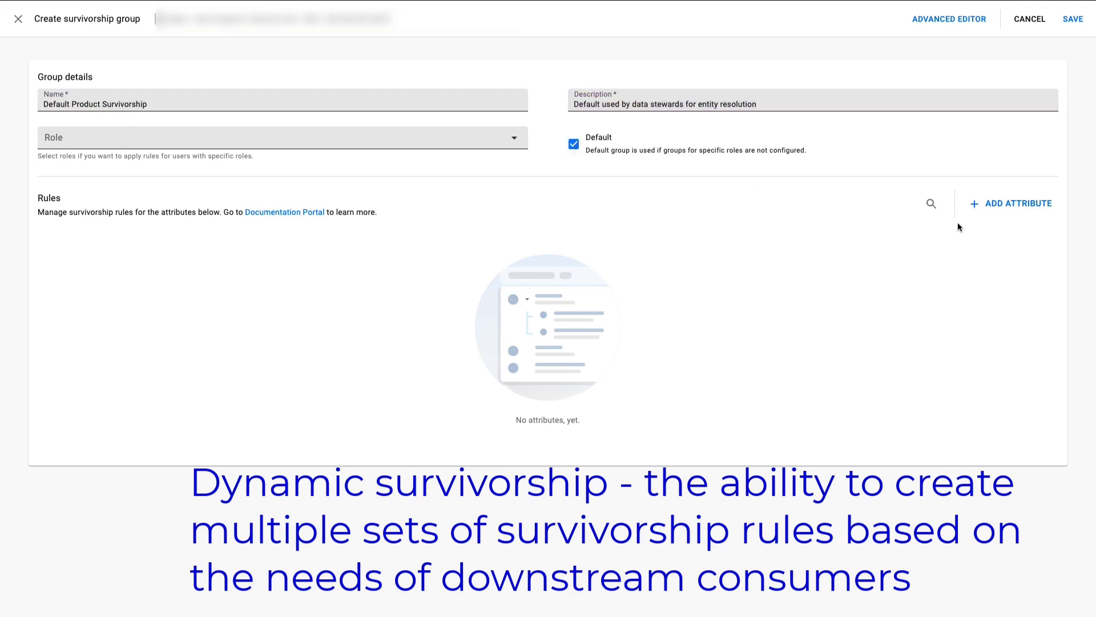
Add a survivorship rule for the Name attribute with the Frequency strategy.
{"action": "left_click", "coordinate": [1009, 203]}
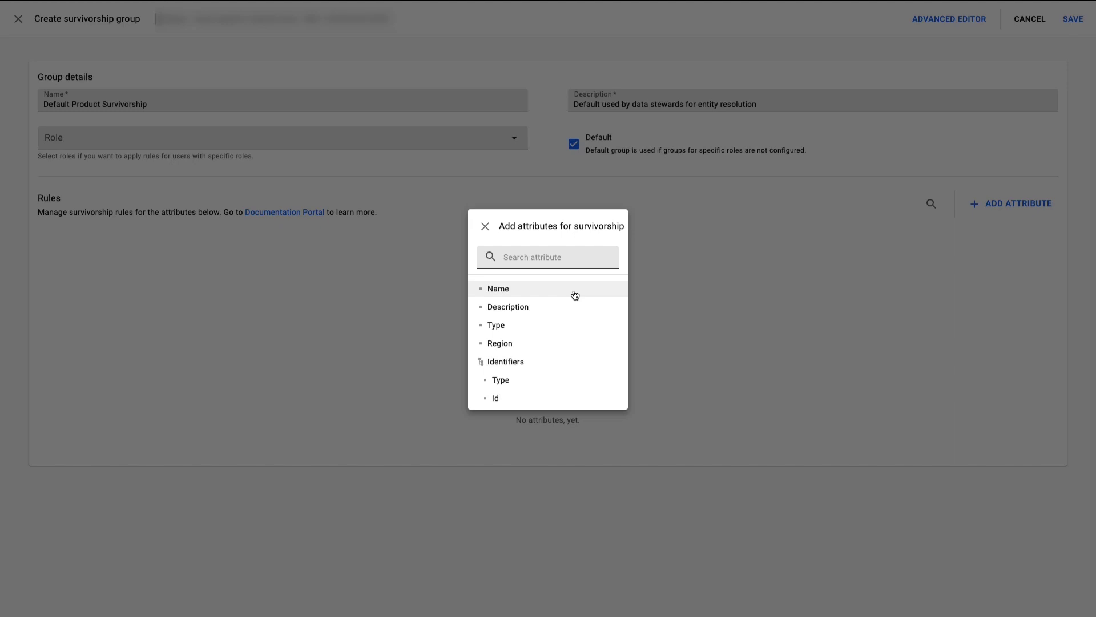
{"action": "left_click", "coordinate": [521, 291]}
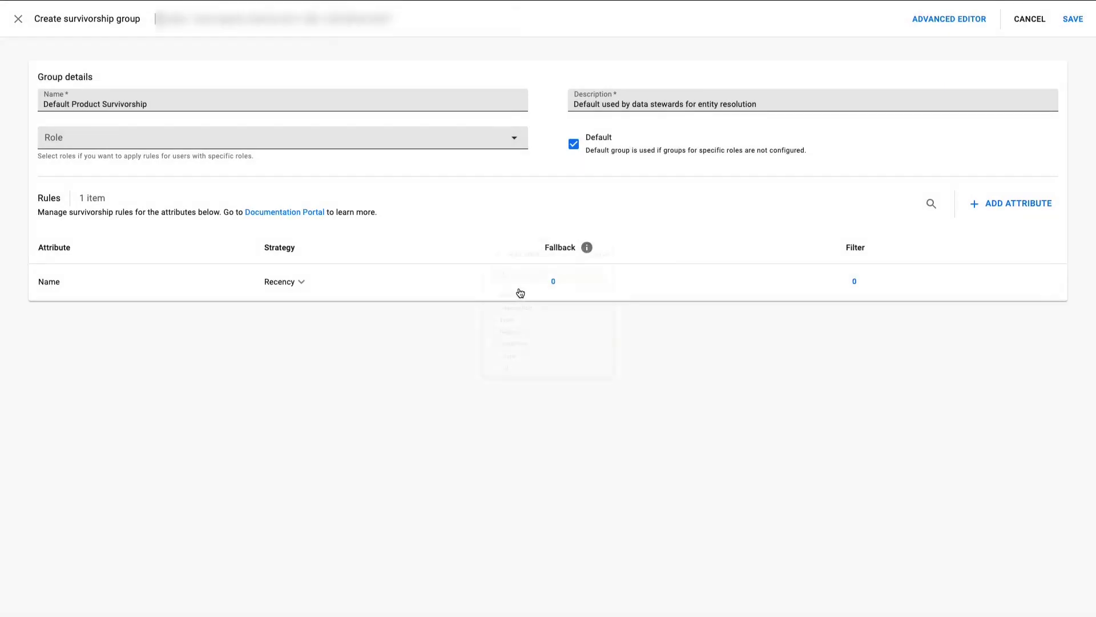
{"action": "left_click", "coordinate": [302, 283]}
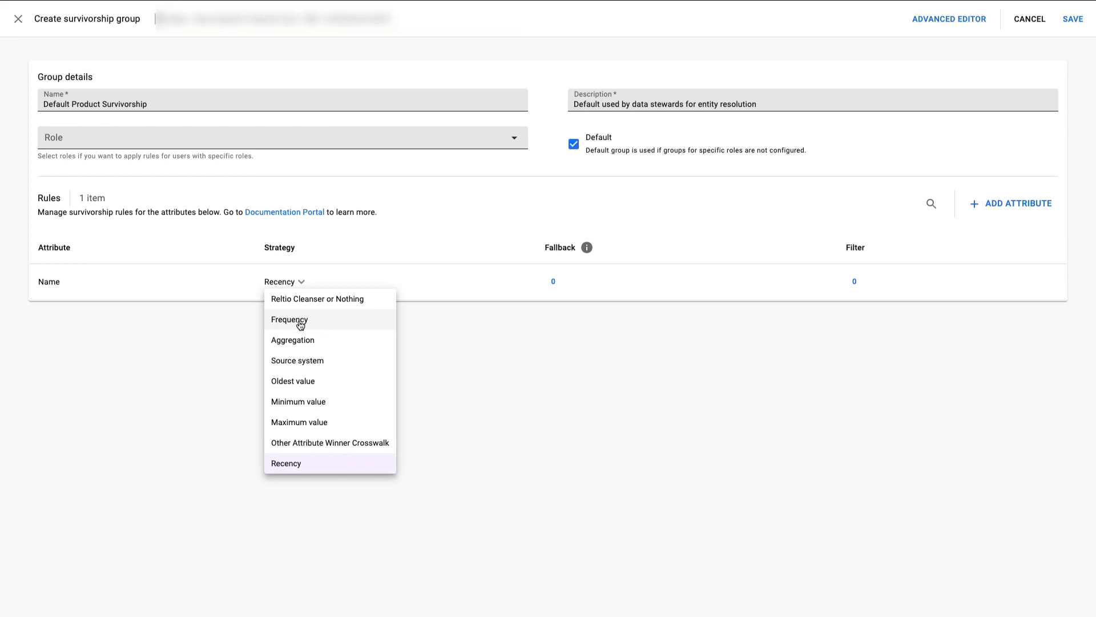
{"action": "left_click", "coordinate": [301, 322]}
Add survivorship rules for the Description, Type and Region attributes, keeping the Recency strategy for each.
{"action": "left_click", "coordinate": [998, 208]}
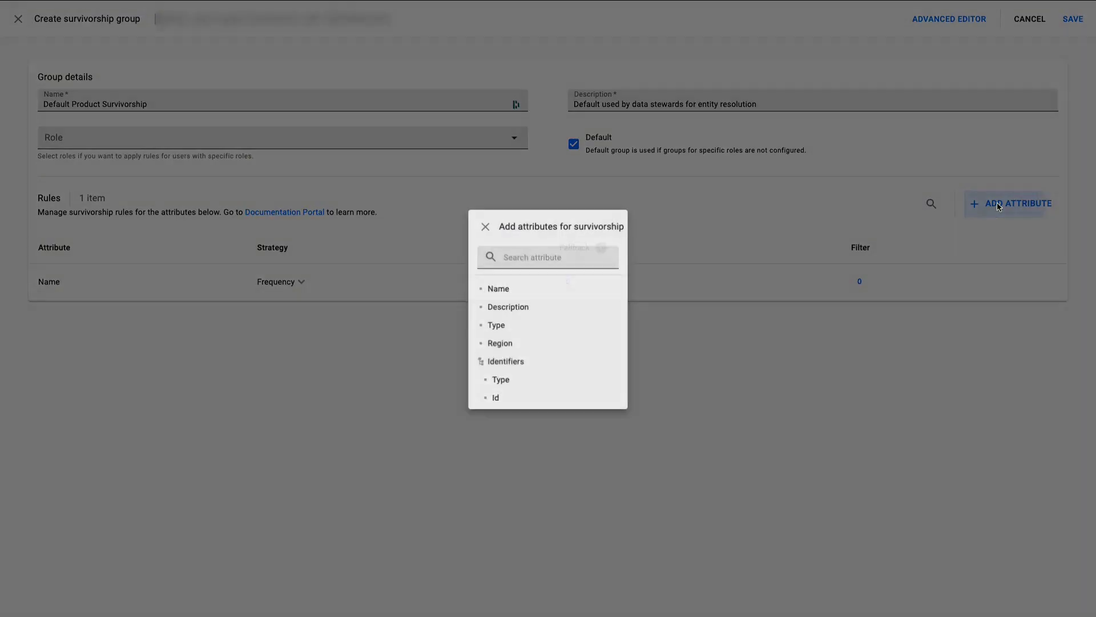
{"action": "left_click", "coordinate": [494, 311]}
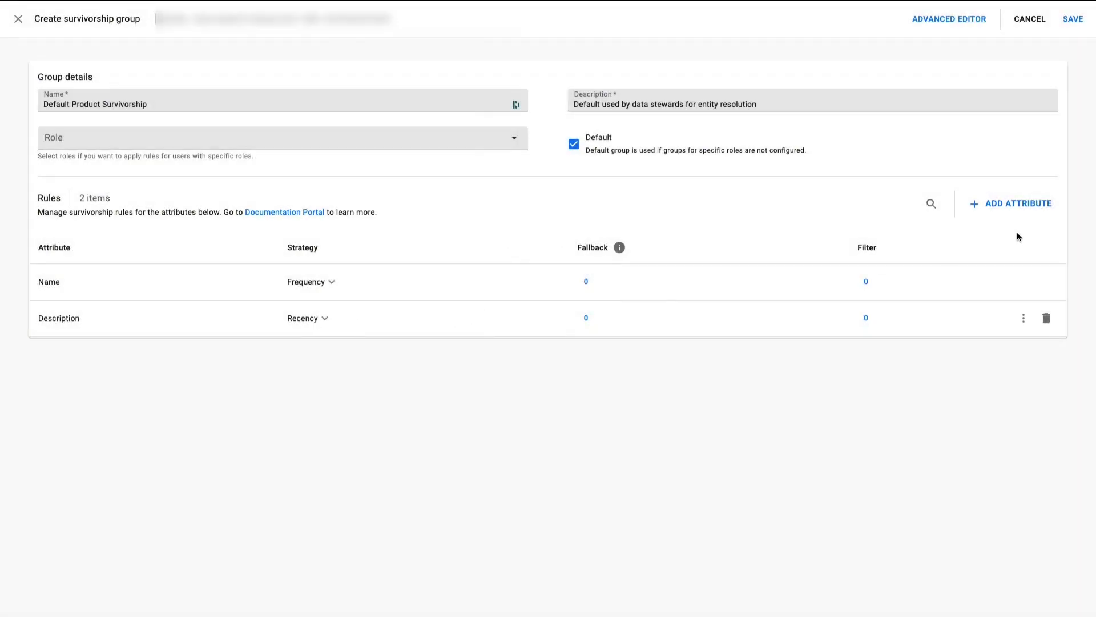
{"action": "left_click", "coordinate": [1049, 203]}
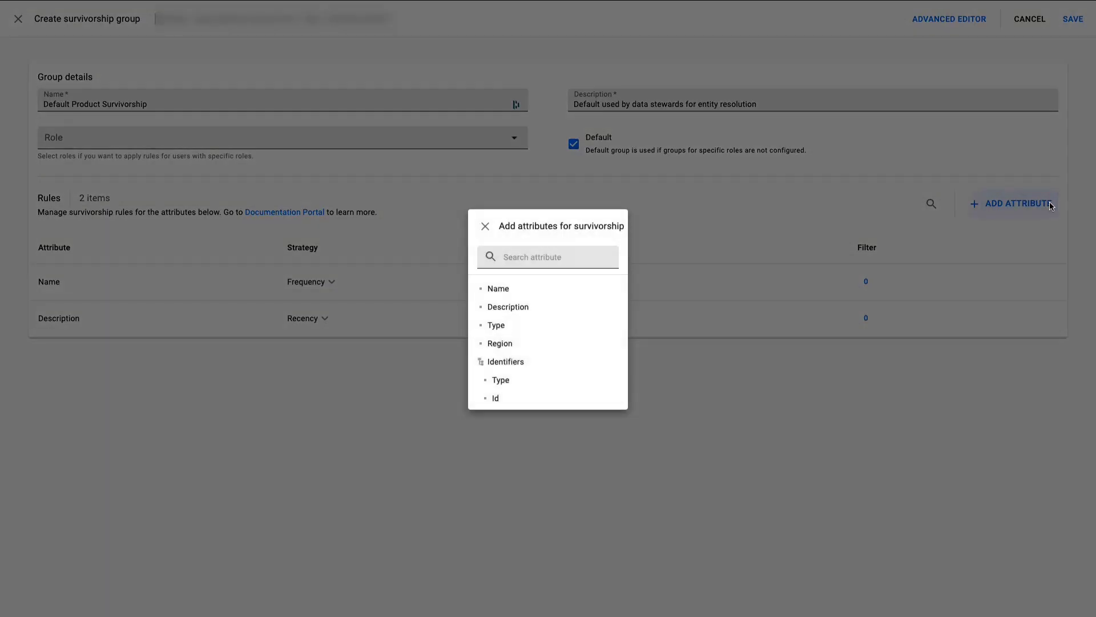
{"action": "left_click", "coordinate": [535, 331]}
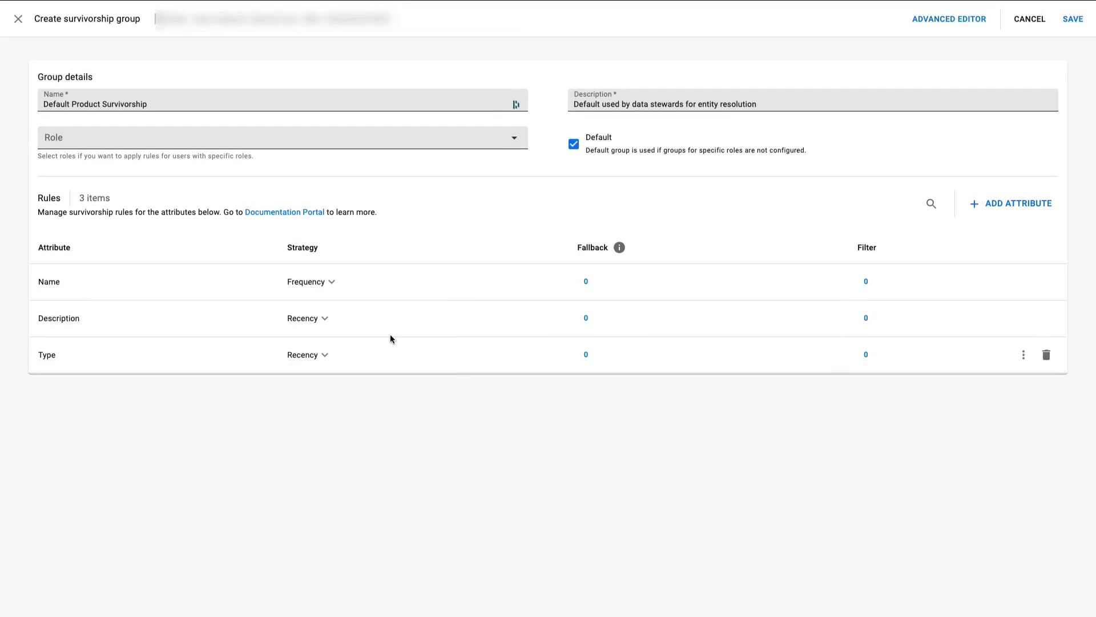
{"action": "left_click", "coordinate": [1020, 209]}
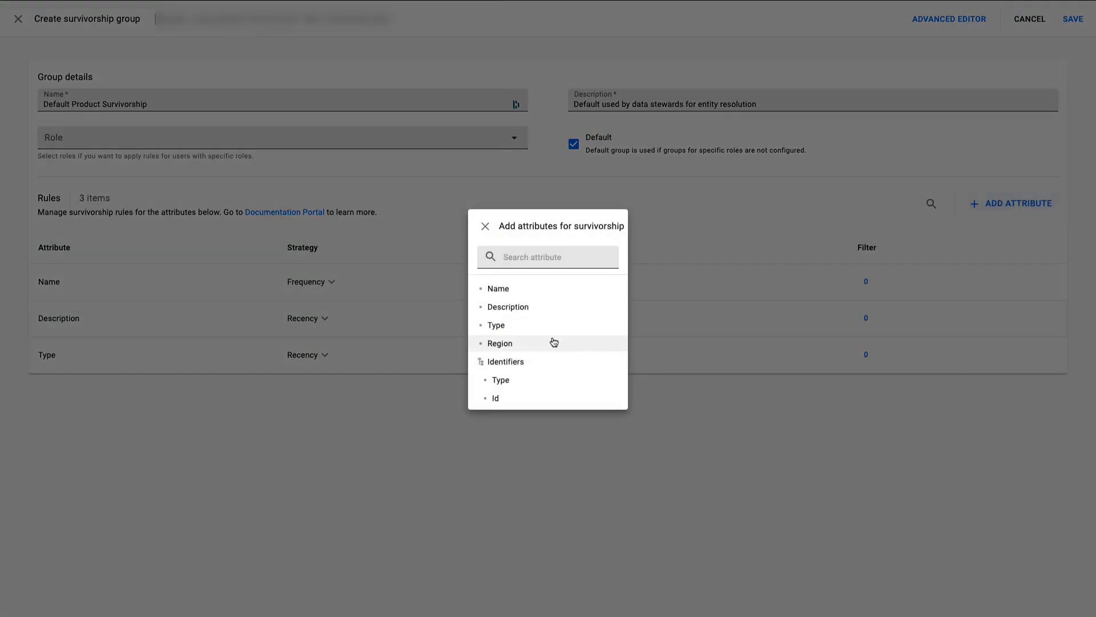
{"action": "left_click", "coordinate": [533, 346]}
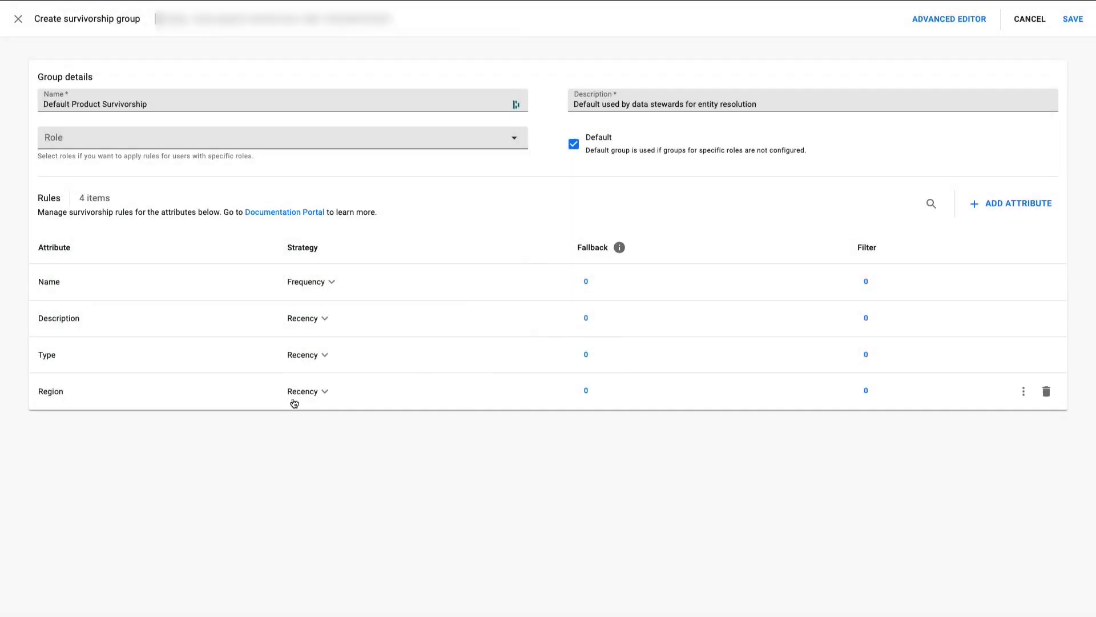
Add a survivorship rule for the Identifiers attribute with the Aggregation strategy, and save the survivorship group.
{"action": "left_click", "coordinate": [1012, 206]}
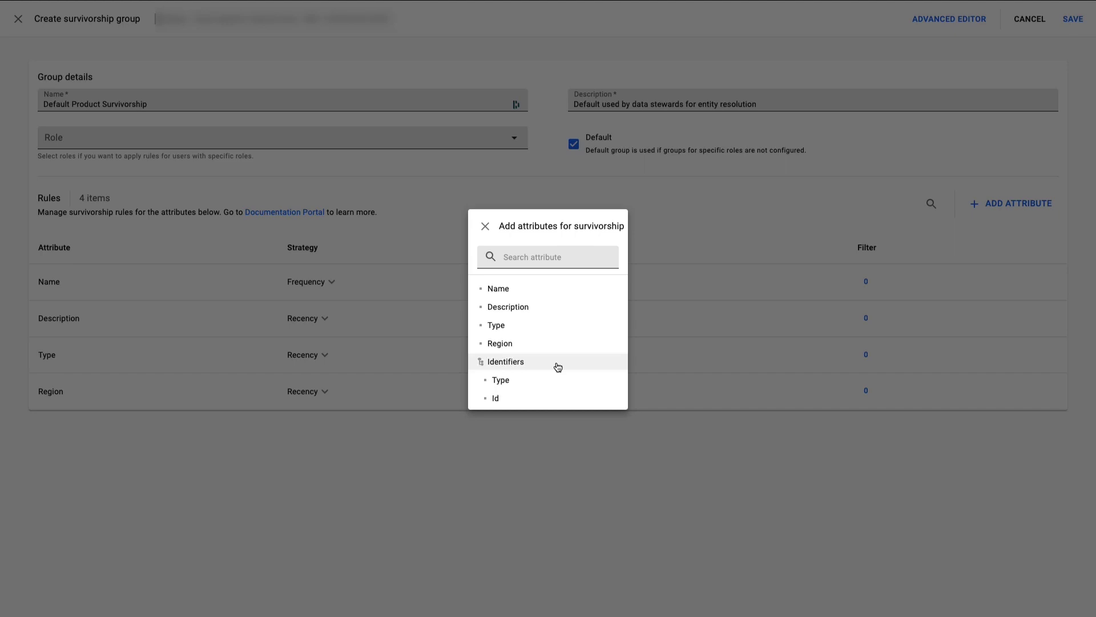
{"action": "left_click", "coordinate": [510, 368]}
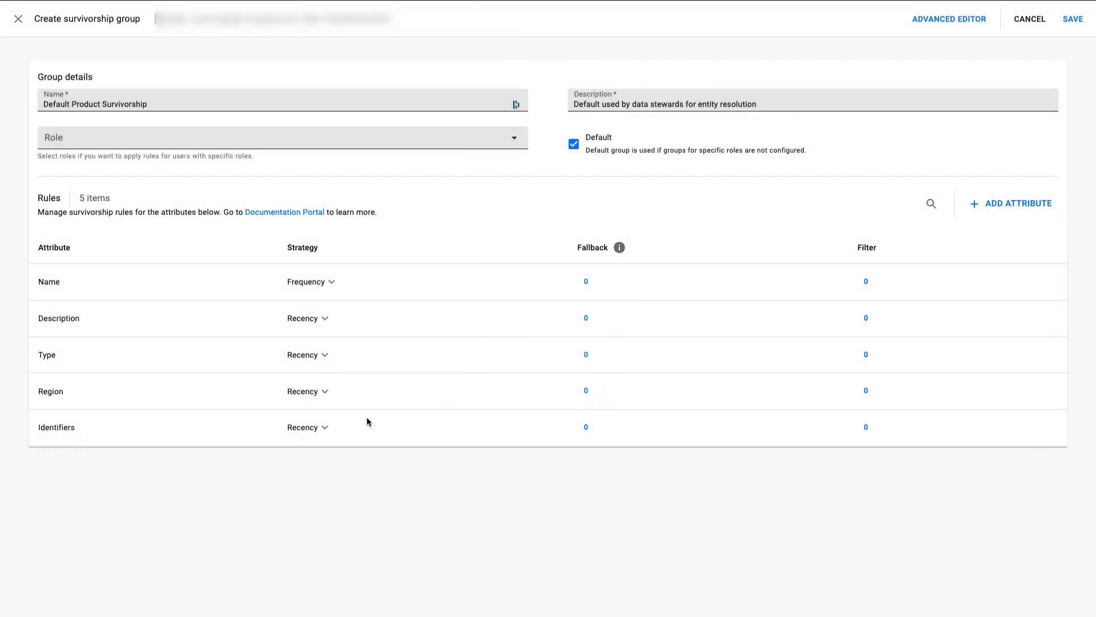
{"action": "left_click", "coordinate": [324, 429]}
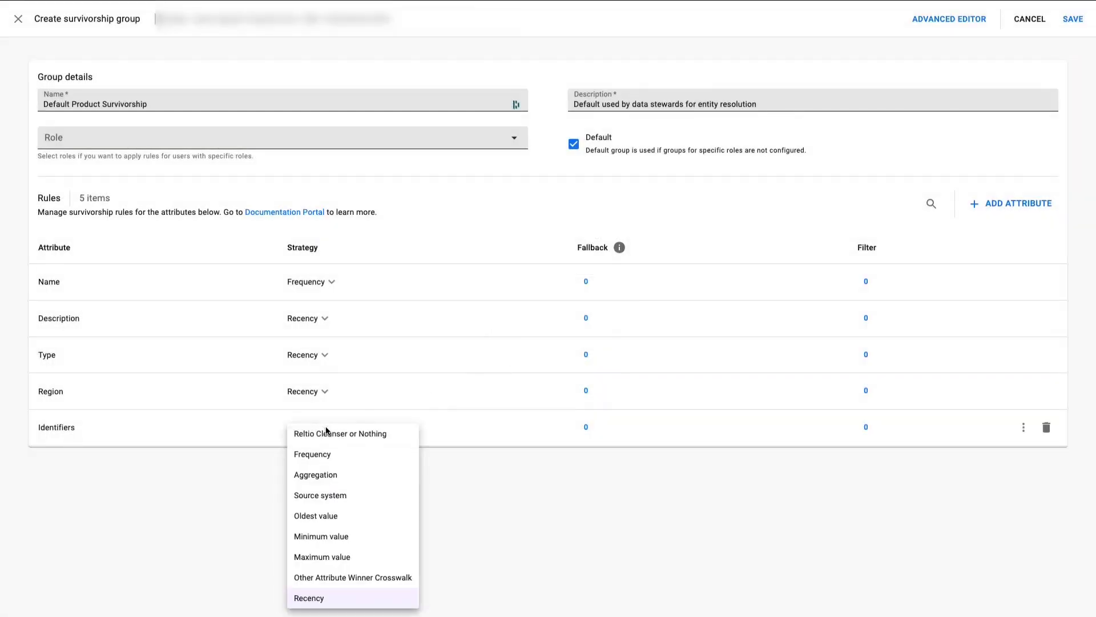
{"action": "left_click", "coordinate": [337, 476]}
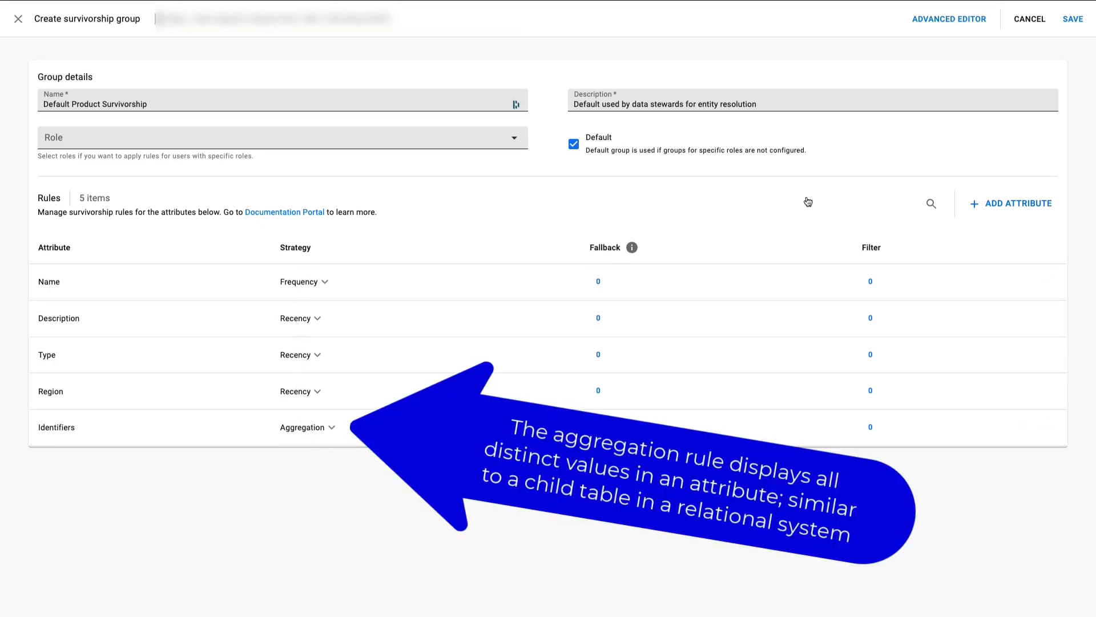
{"action": "left_click", "coordinate": [1071, 21]}
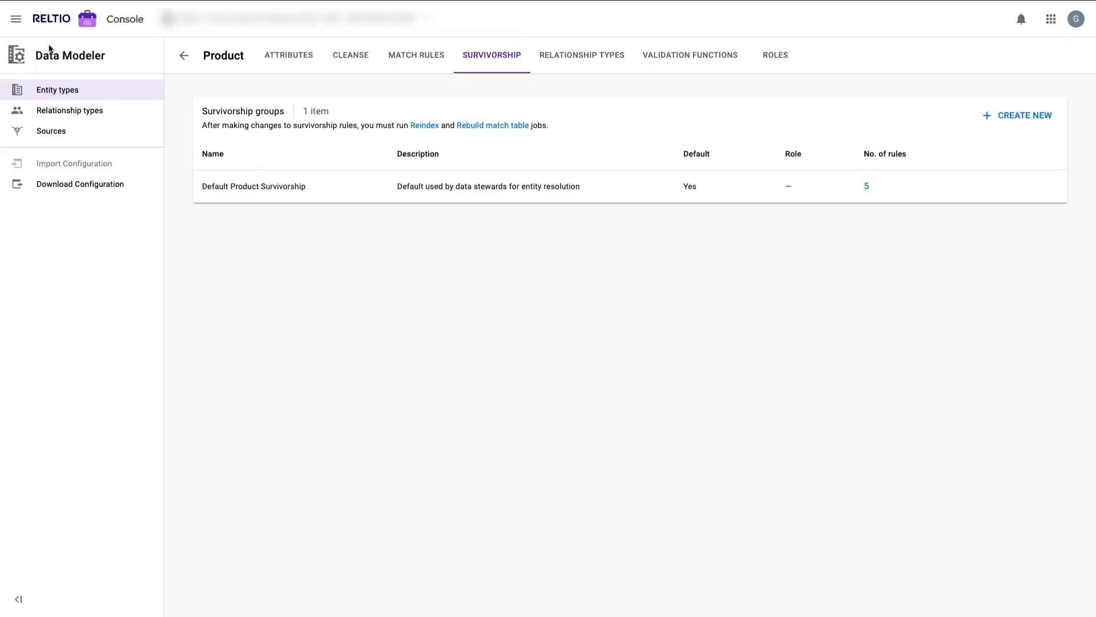
Switch to the UI Modeler and open the Product profile page.
{"action": "left_click", "coordinate": [16, 18]}
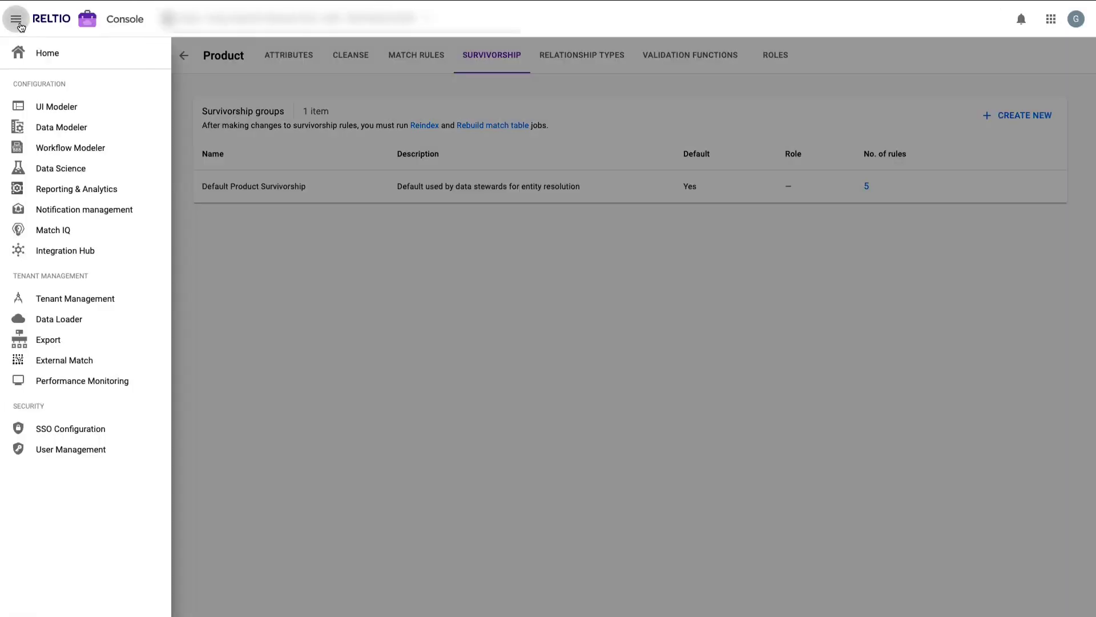
{"action": "left_click", "coordinate": [49, 54]}
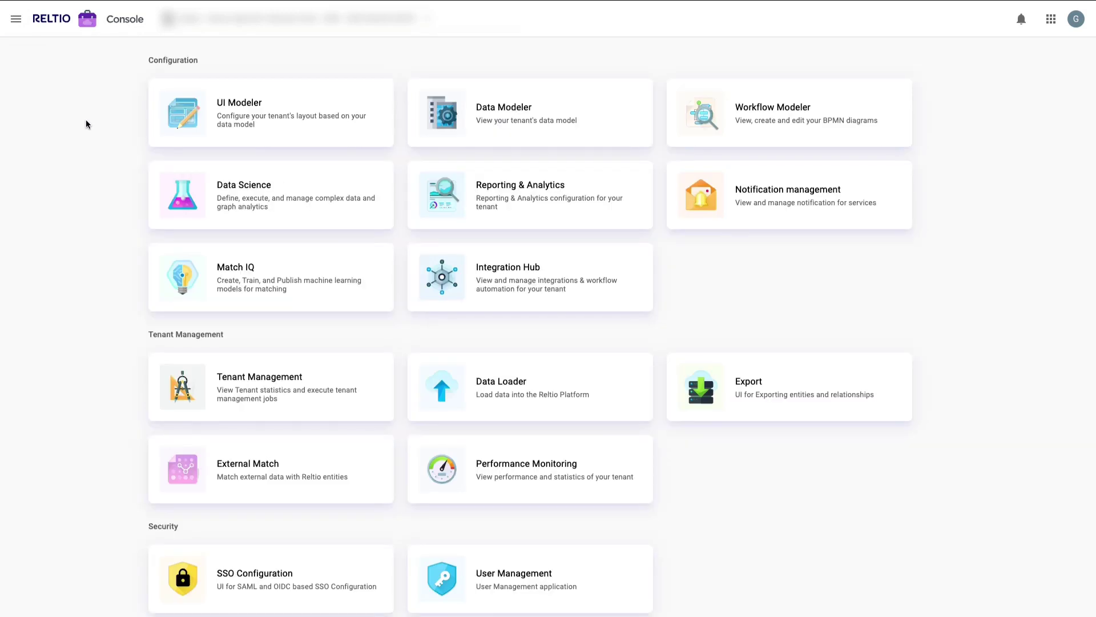
{"action": "left_click", "coordinate": [345, 102]}
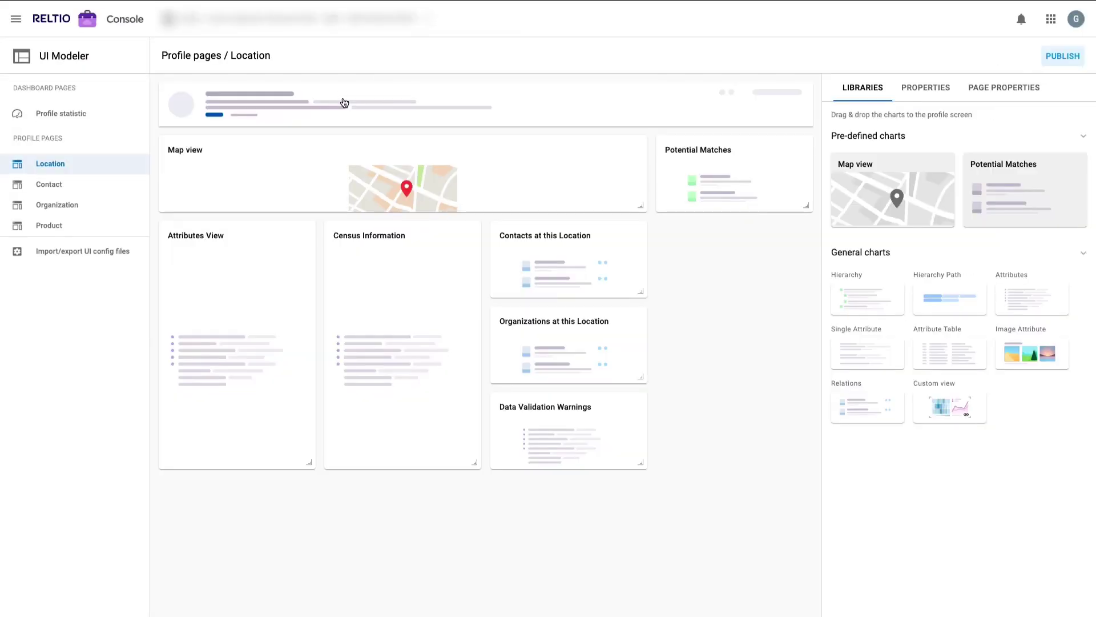
{"action": "left_click", "coordinate": [116, 231]}
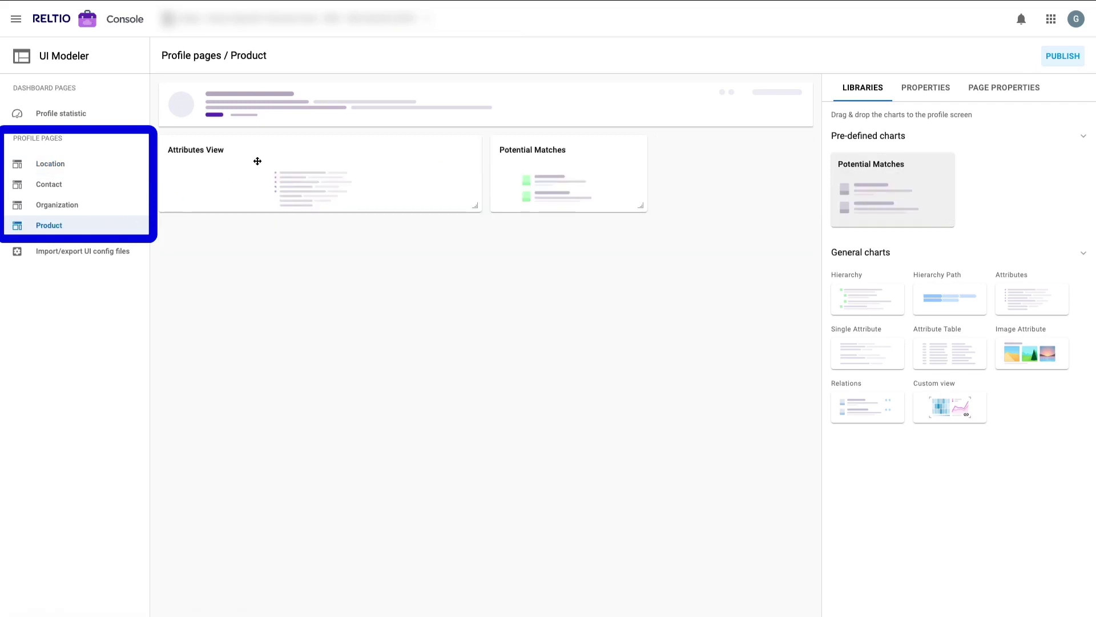
Add a Relations chart below the Attributes View on the Product profile page and caption it Customers.
{"action": "left_click_drag", "start_coordinate": [860, 400], "coordinate": [190, 234]}
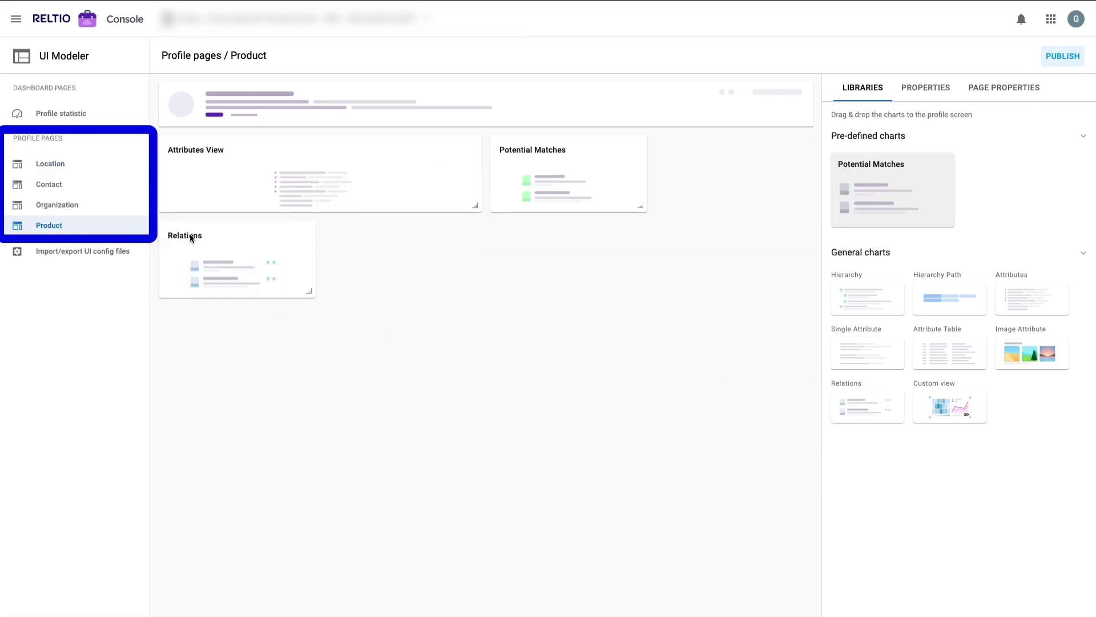
{"action": "left_click", "coordinate": [189, 234]}
{"action": "double_click", "coordinate": [853, 157]}
{"action": "type", "text": "Customers"}
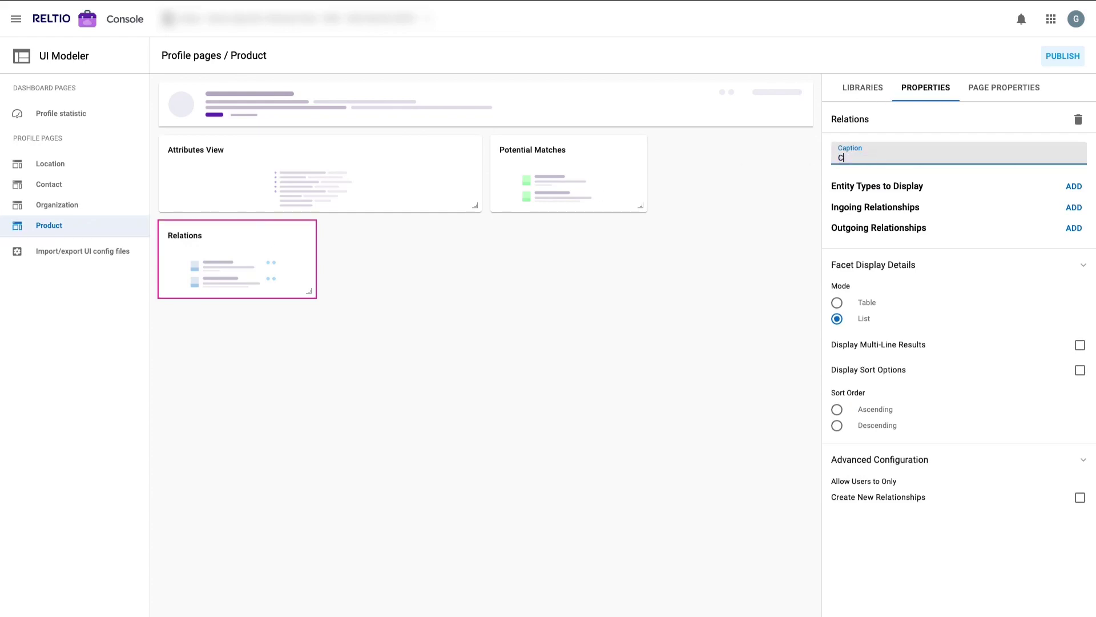
Set the Customers chart to display Organization entities through the outgoing used By relationship, and widen it to match the Attributes View.
{"action": "left_click", "coordinate": [1074, 186]}
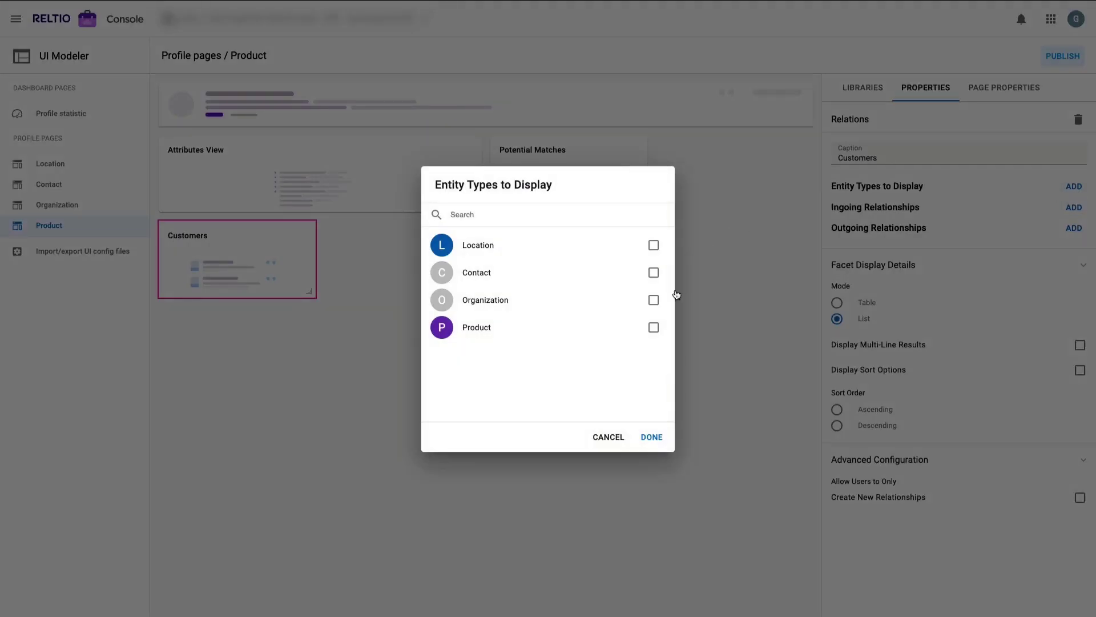
{"action": "left_click", "coordinate": [653, 299]}
{"action": "left_click", "coordinate": [653, 439]}
{"action": "left_click", "coordinate": [1074, 249]}
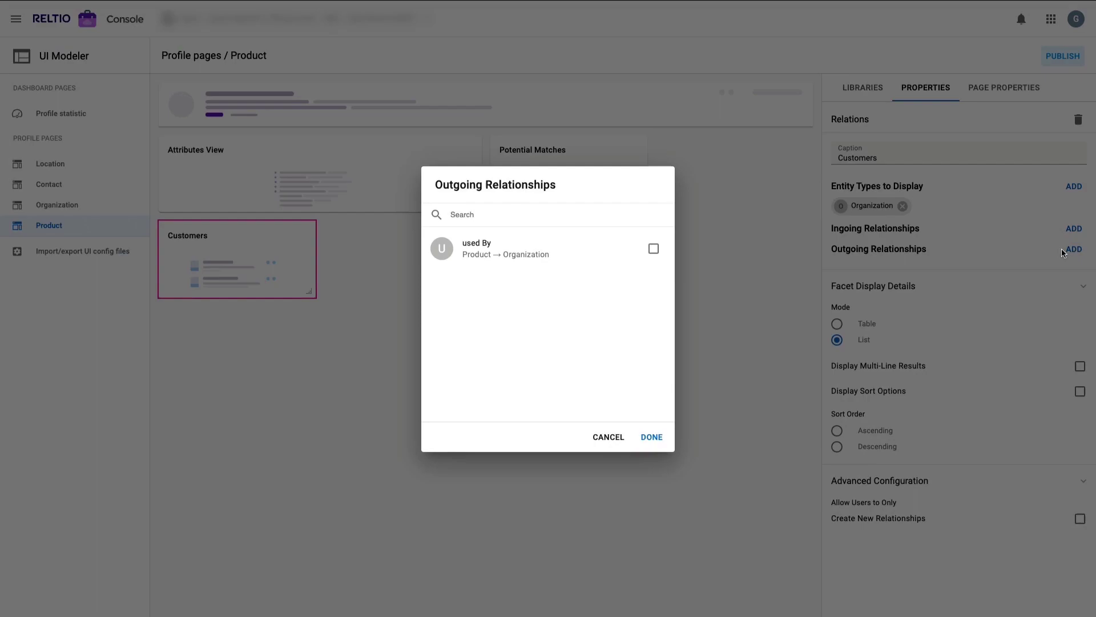
{"action": "left_click", "coordinate": [654, 251]}
{"action": "left_click", "coordinate": [649, 439]}
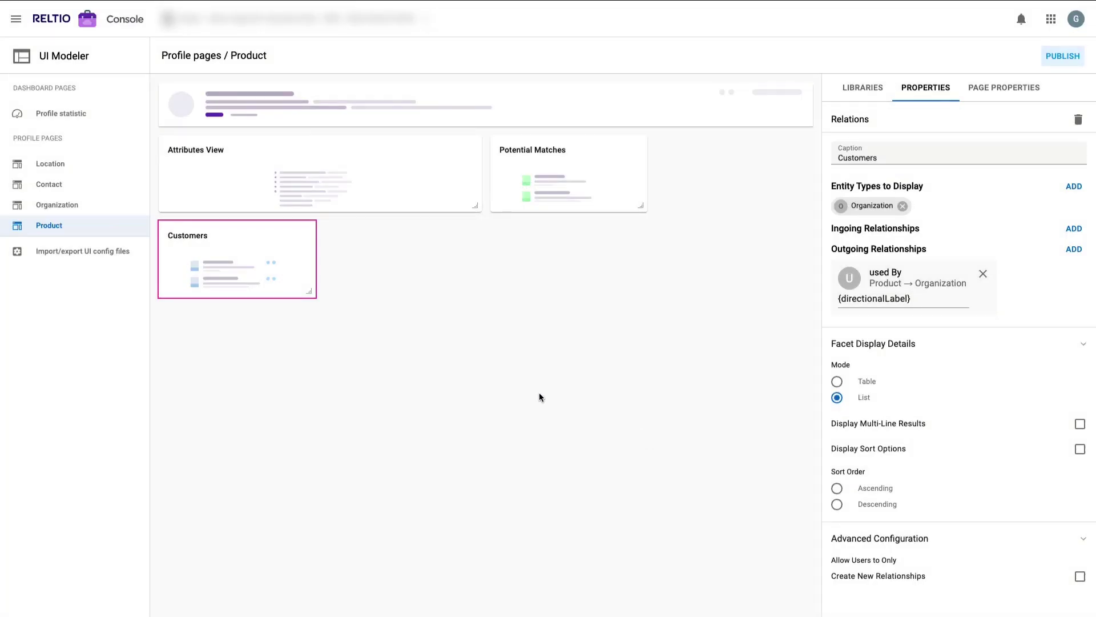
{"action": "left_click_drag", "start_coordinate": [310, 291], "coordinate": [479, 286]}
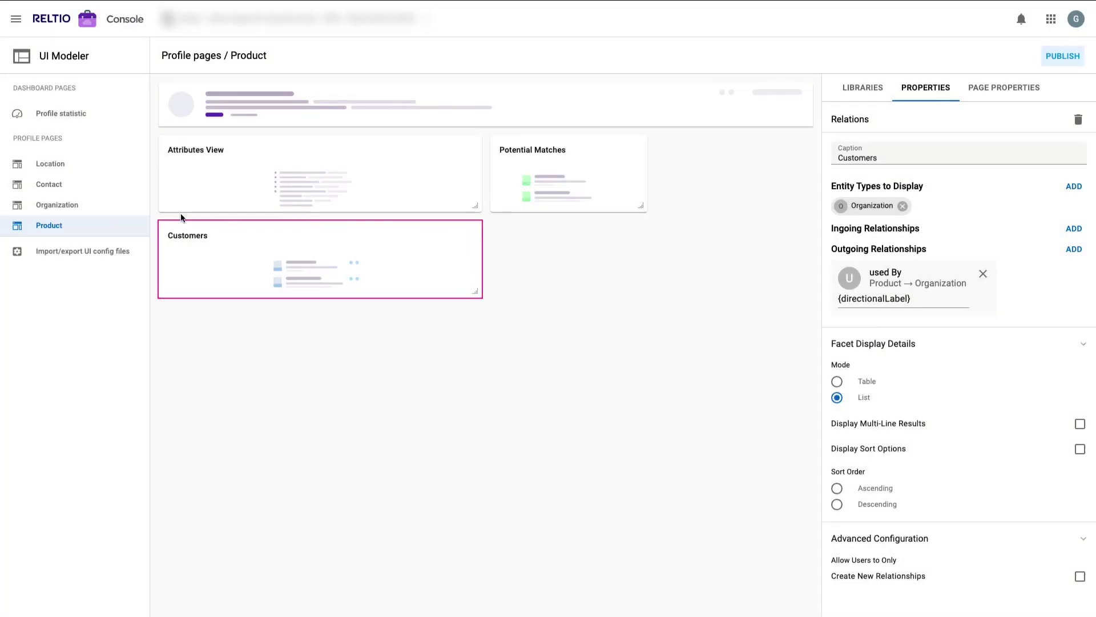
On the Organization profile page, add a wide Relations chart below Organization Affiliation(s) and caption it Products.
{"action": "left_click", "coordinate": [91, 207]}
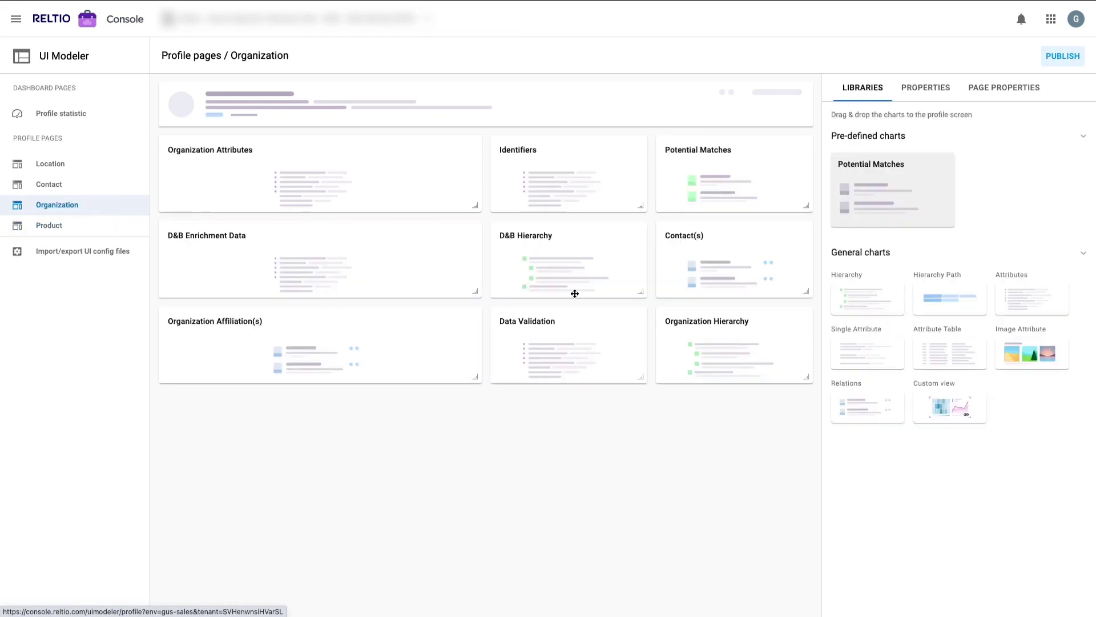
{"action": "left_click_drag", "start_coordinate": [835, 397], "coordinate": [477, 458]}
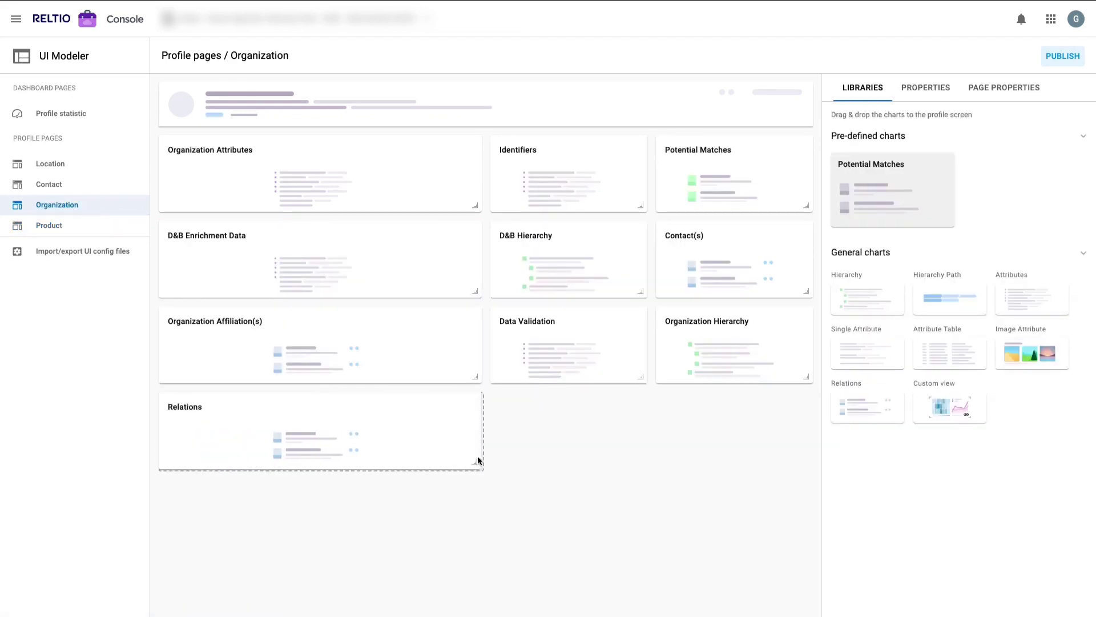
{"action": "left_click", "coordinate": [345, 409]}
{"action": "double_click", "coordinate": [849, 159]}
{"action": "type", "text": "Products"}
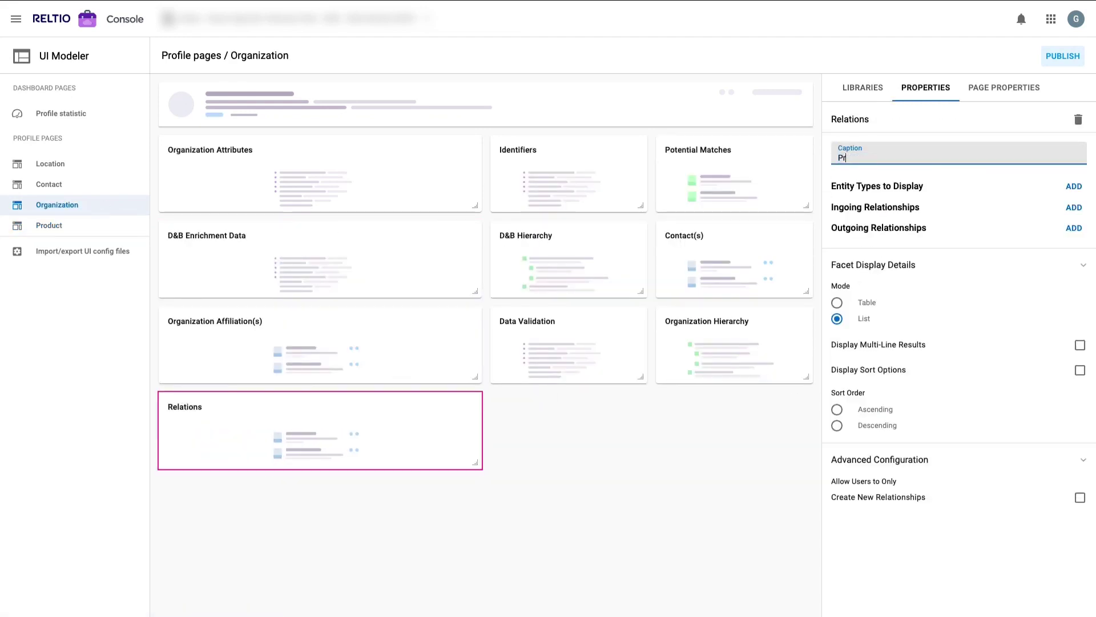
Set the Products chart to display Product entities through the ingoing used By relationship.
{"action": "left_click", "coordinate": [1072, 187]}
{"action": "left_click", "coordinate": [654, 327]}
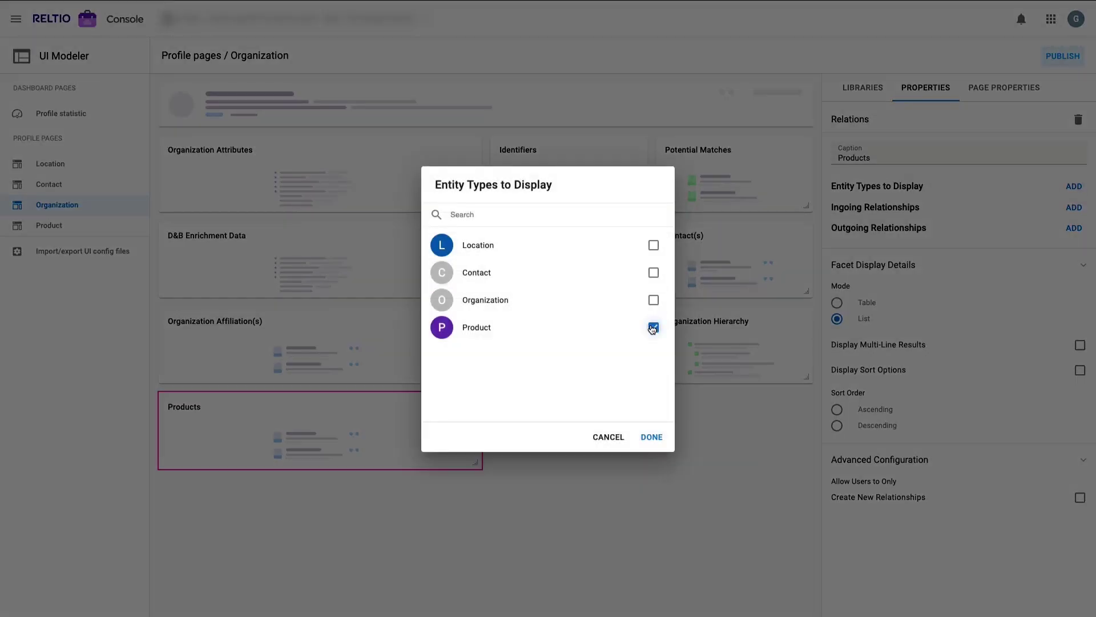
{"action": "left_click", "coordinate": [651, 436]}
{"action": "left_click", "coordinate": [1073, 228]}
{"action": "left_click", "coordinate": [653, 249]}
{"action": "left_click", "coordinate": [753, 242]}
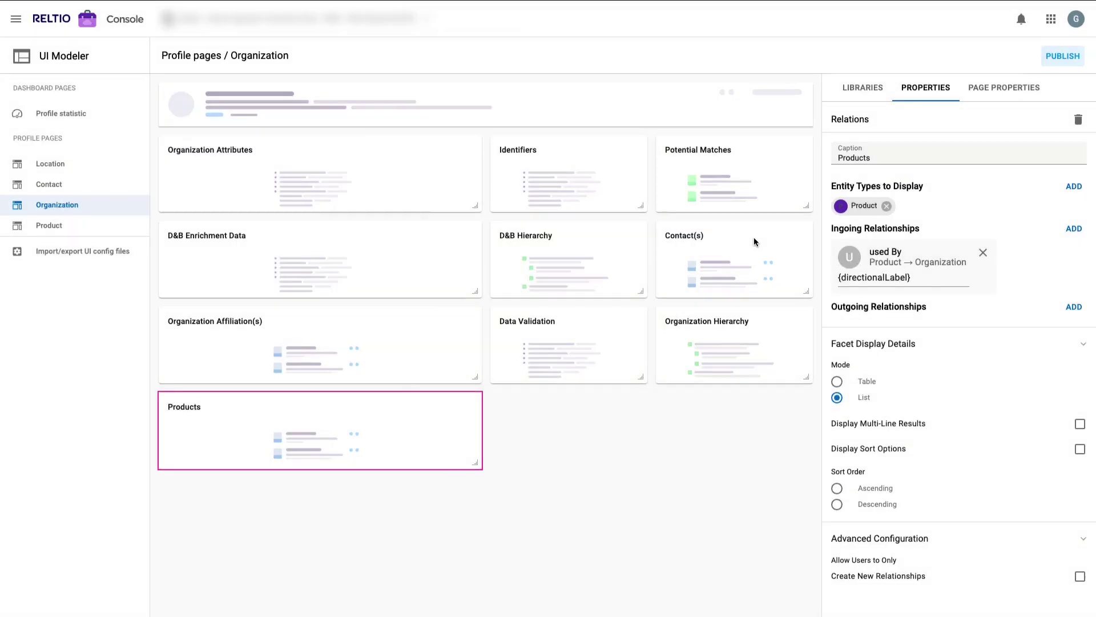